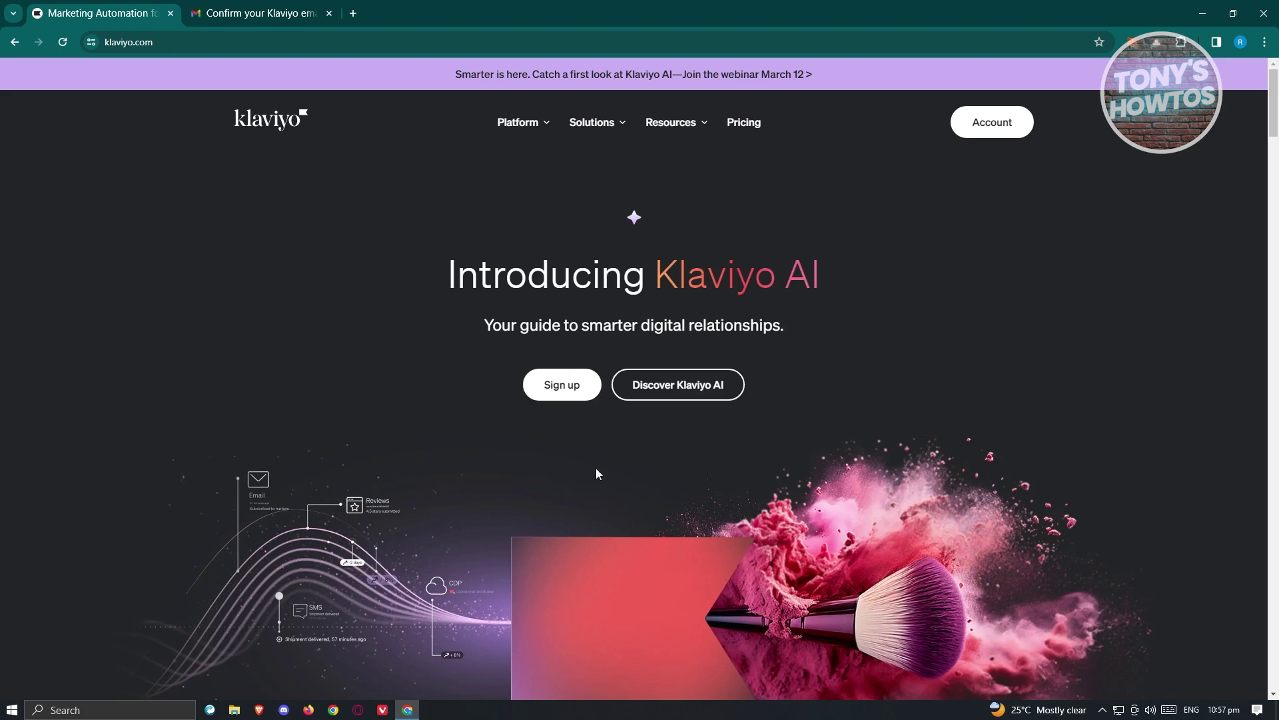
- Open the Pricing page and compare the Free, Email, and Email and SMS plan cards
scroll(597, 471, "down", 10)
scroll(645, 465, "up", 2)
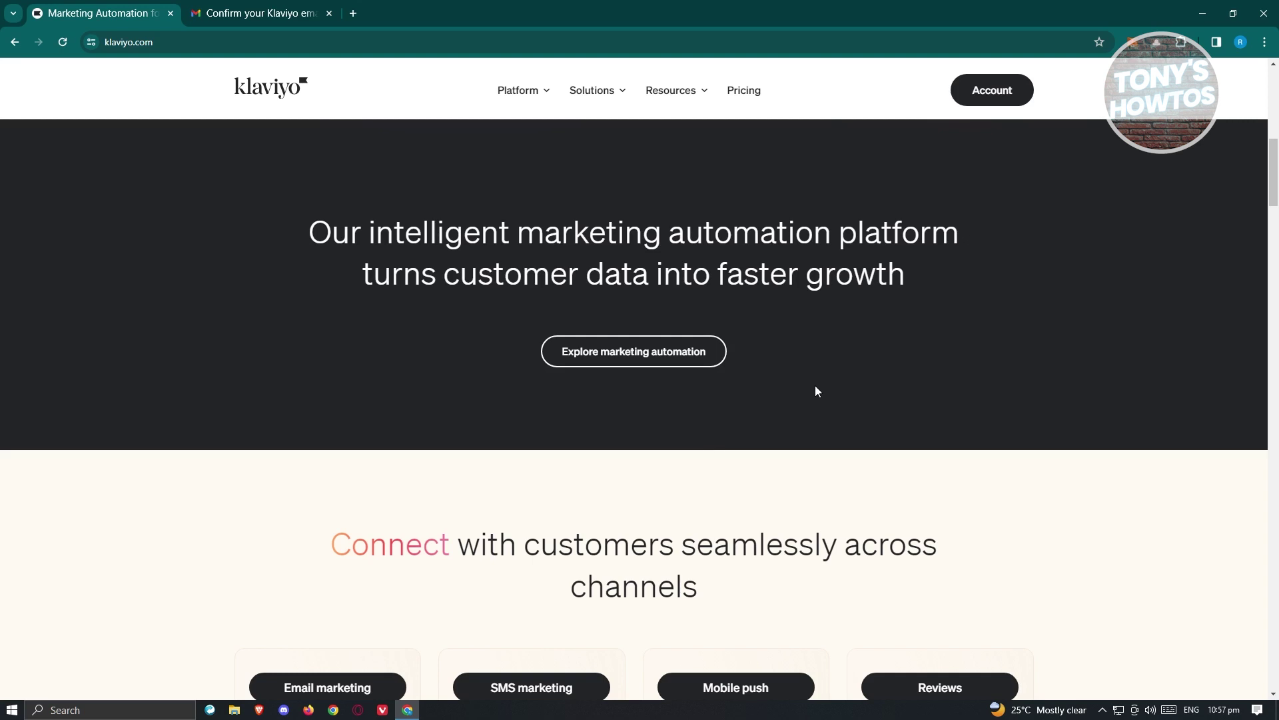
left_click(743, 92)
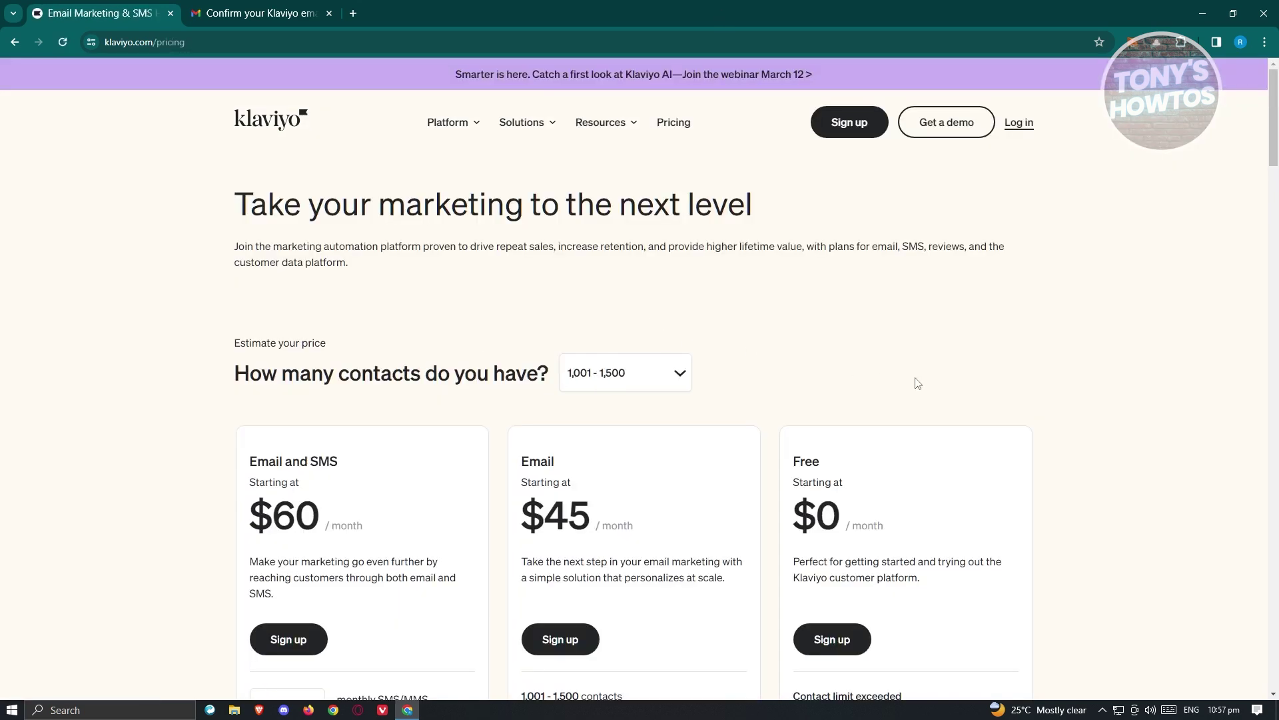
scroll(913, 380, "down", 1)
scroll(906, 377, "down", 2)
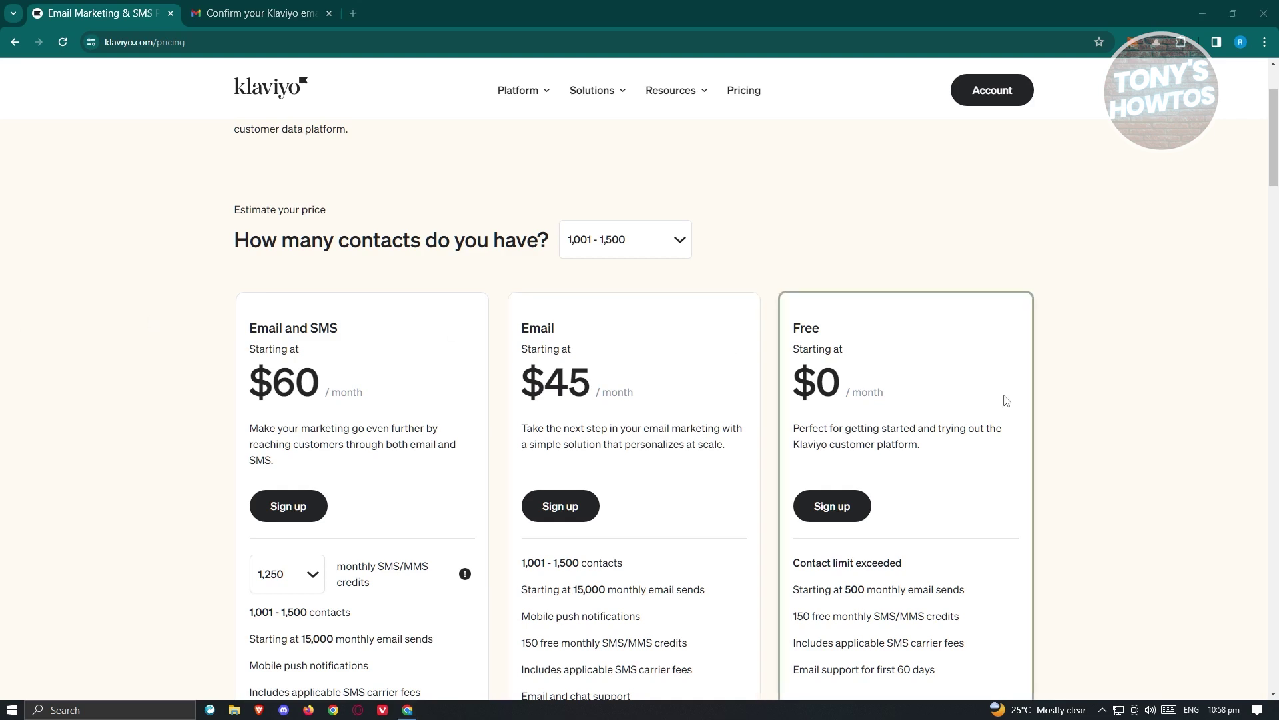
scroll(1018, 404, "down", 2)
scroll(1071, 402, "down", 1)
scroll(1116, 396, "up", 1)
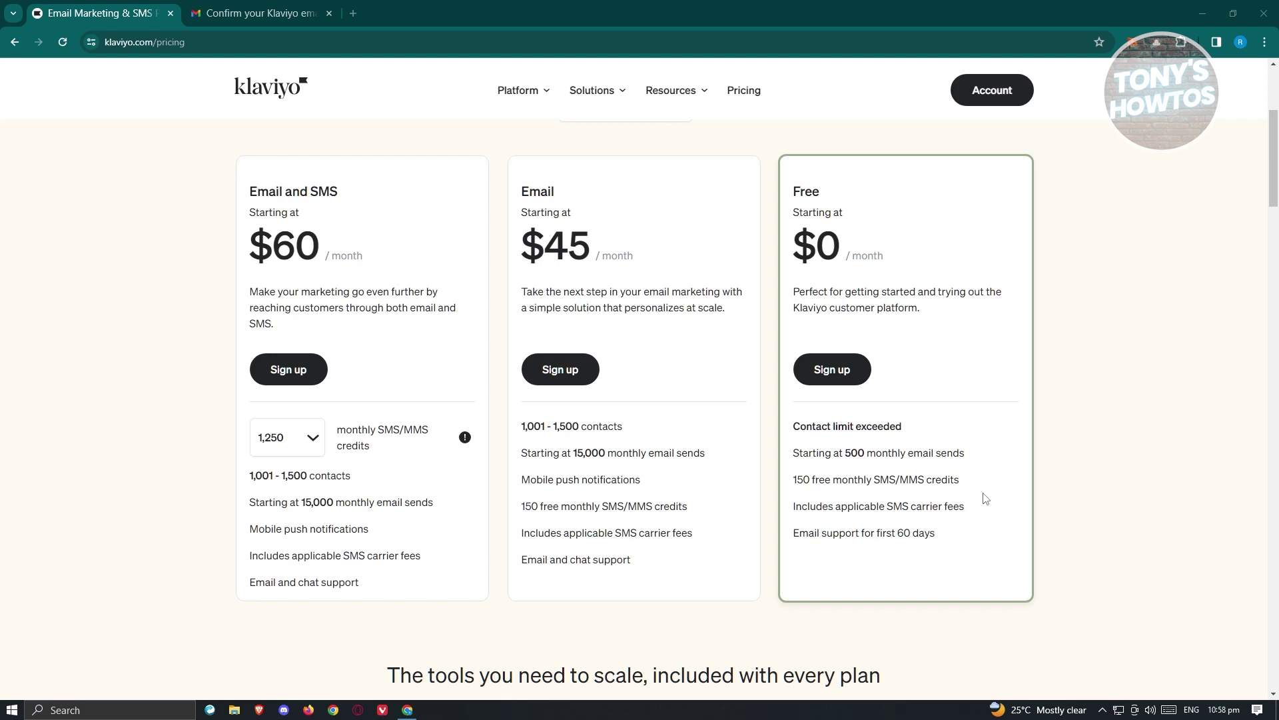
- Fill out the Free plan sign-up form, create the account, and open the confirmation email in Gmail
left_click(841, 377)
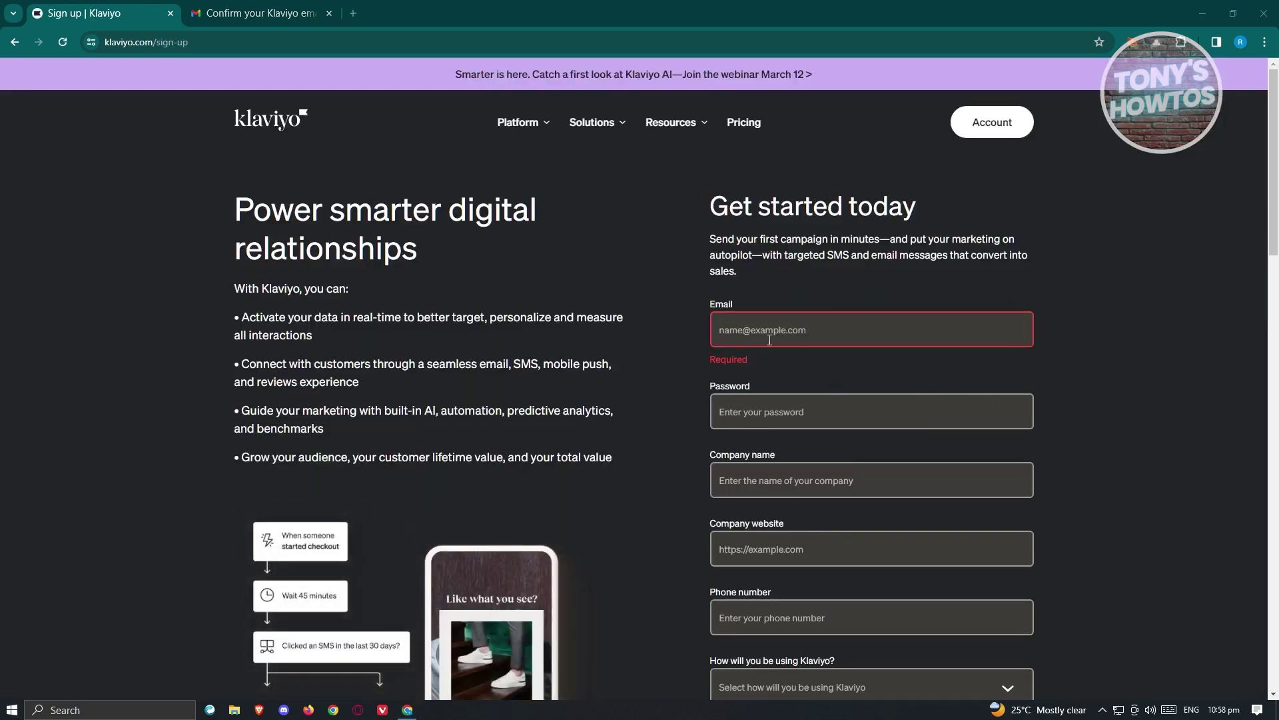
scroll(770, 340, "down", 1)
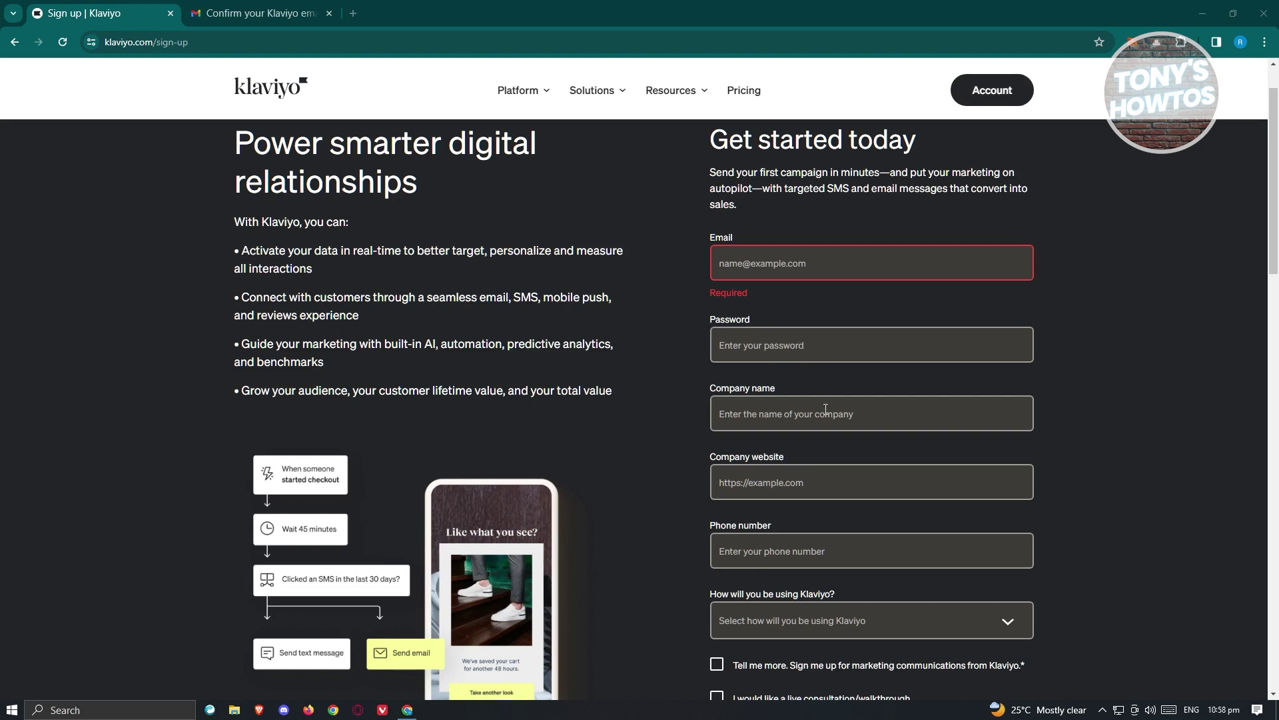
scroll(824, 414, "down", 1)
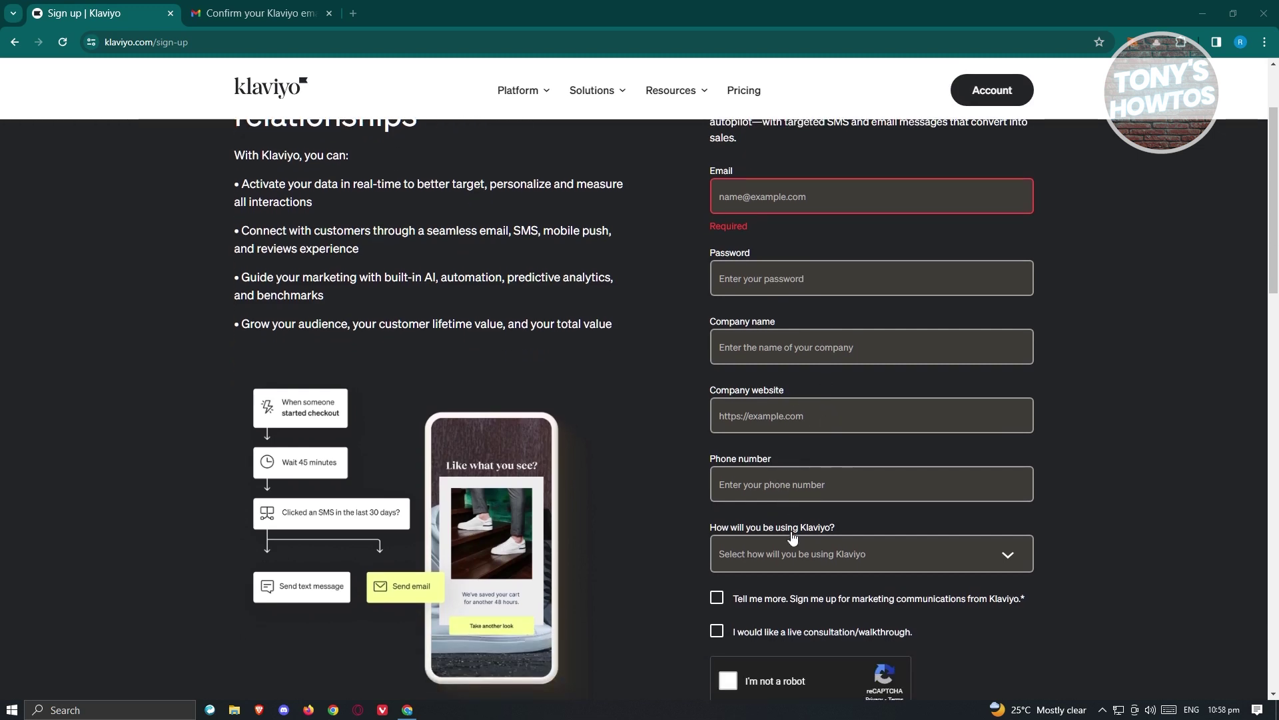
scroll(670, 518, "down", 2)
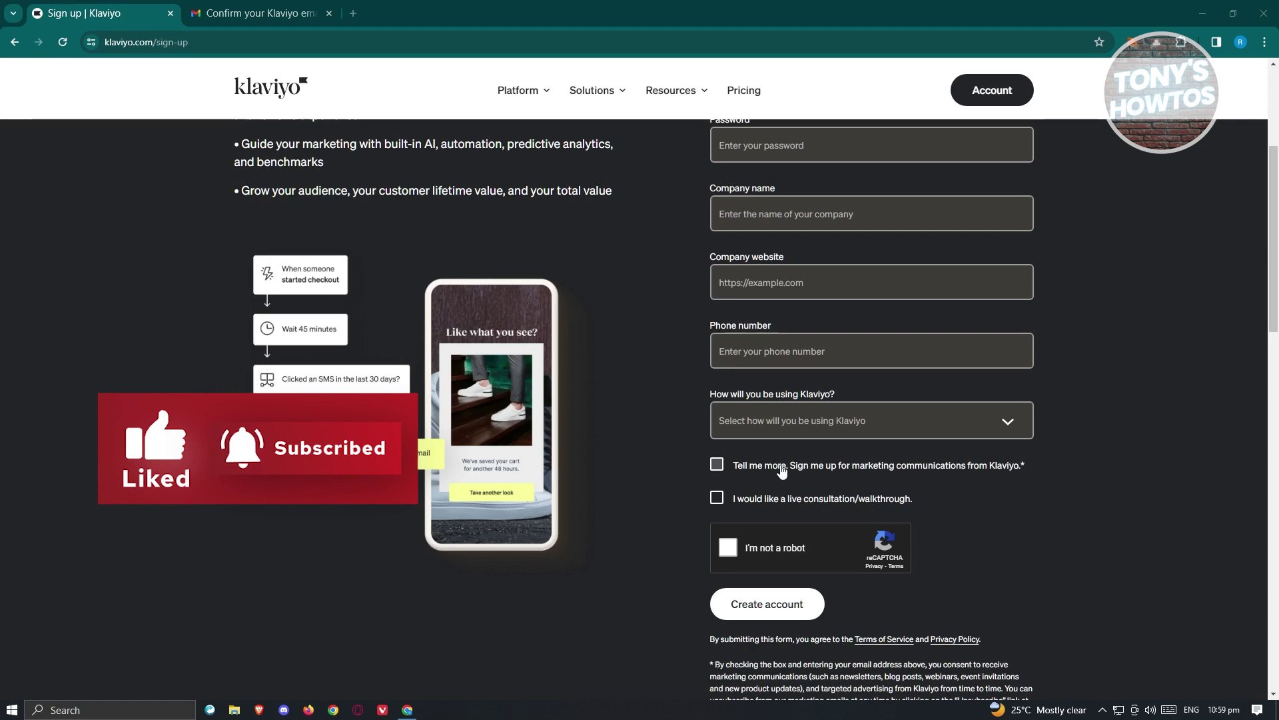
scroll(741, 550, "up", 1)
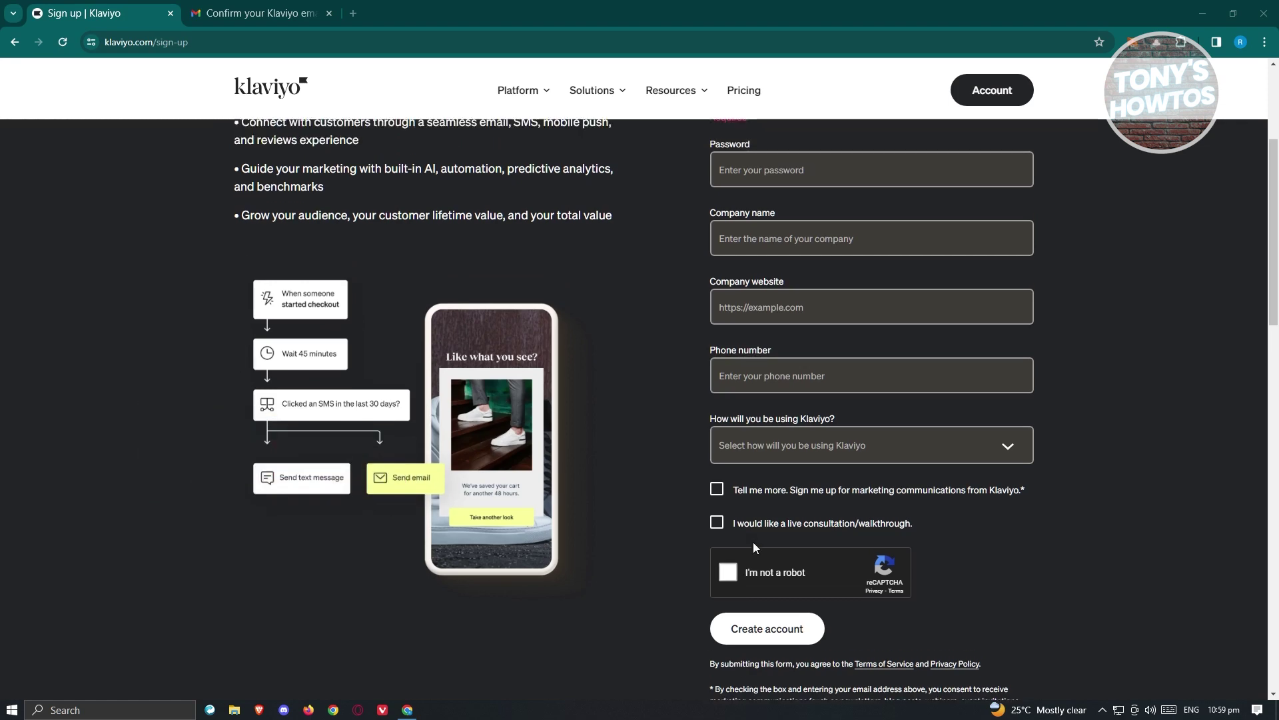
scroll(753, 541, "up", 4)
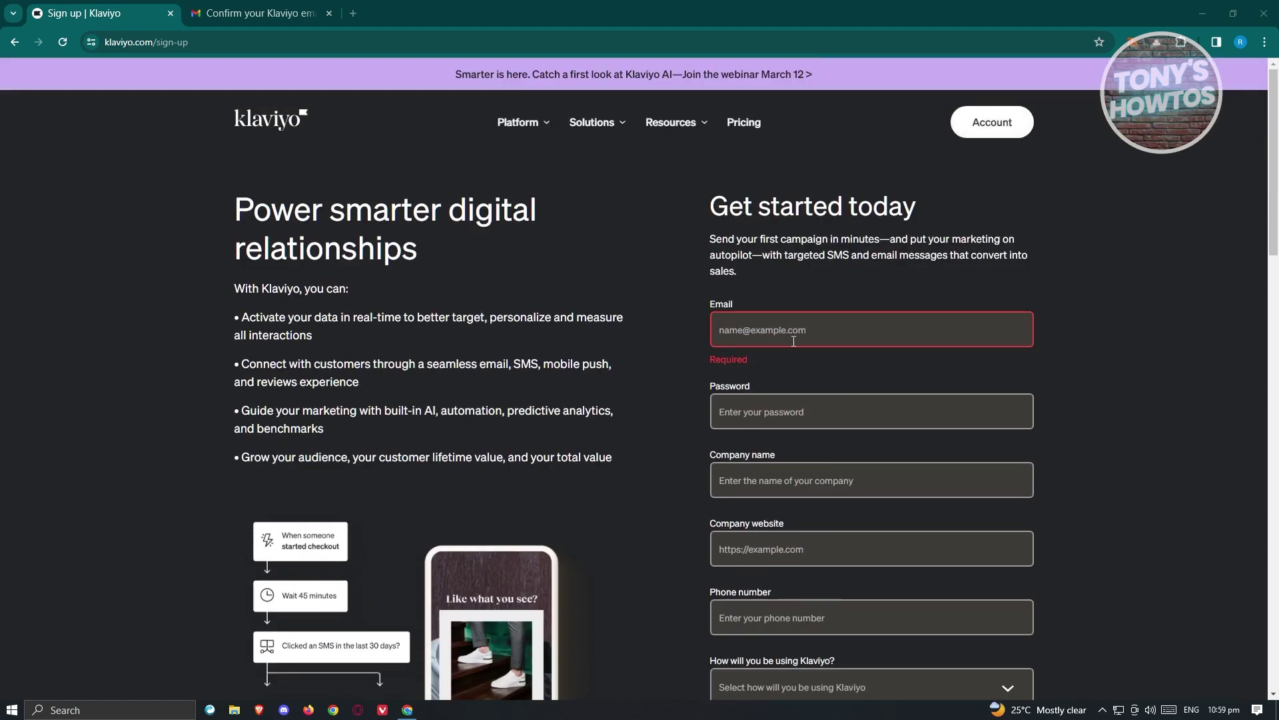
scroll(773, 373, "down", 6)
left_click(760, 472)
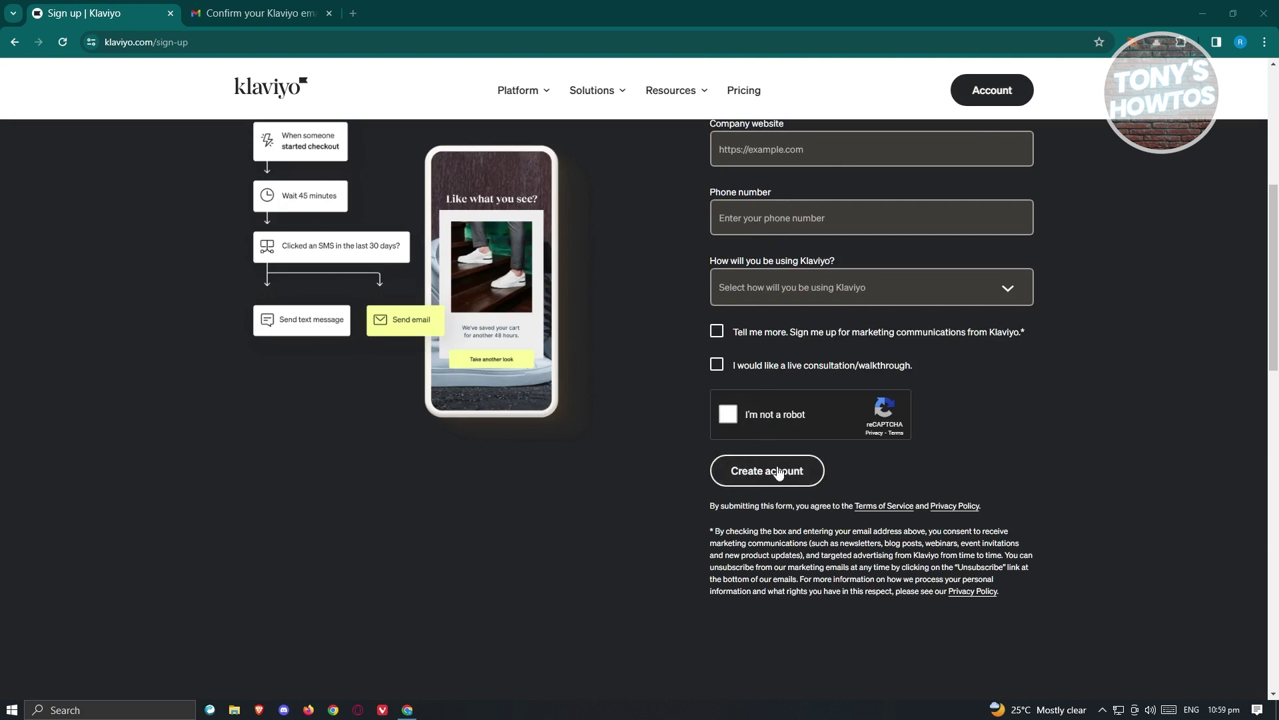
left_click(260, 13)
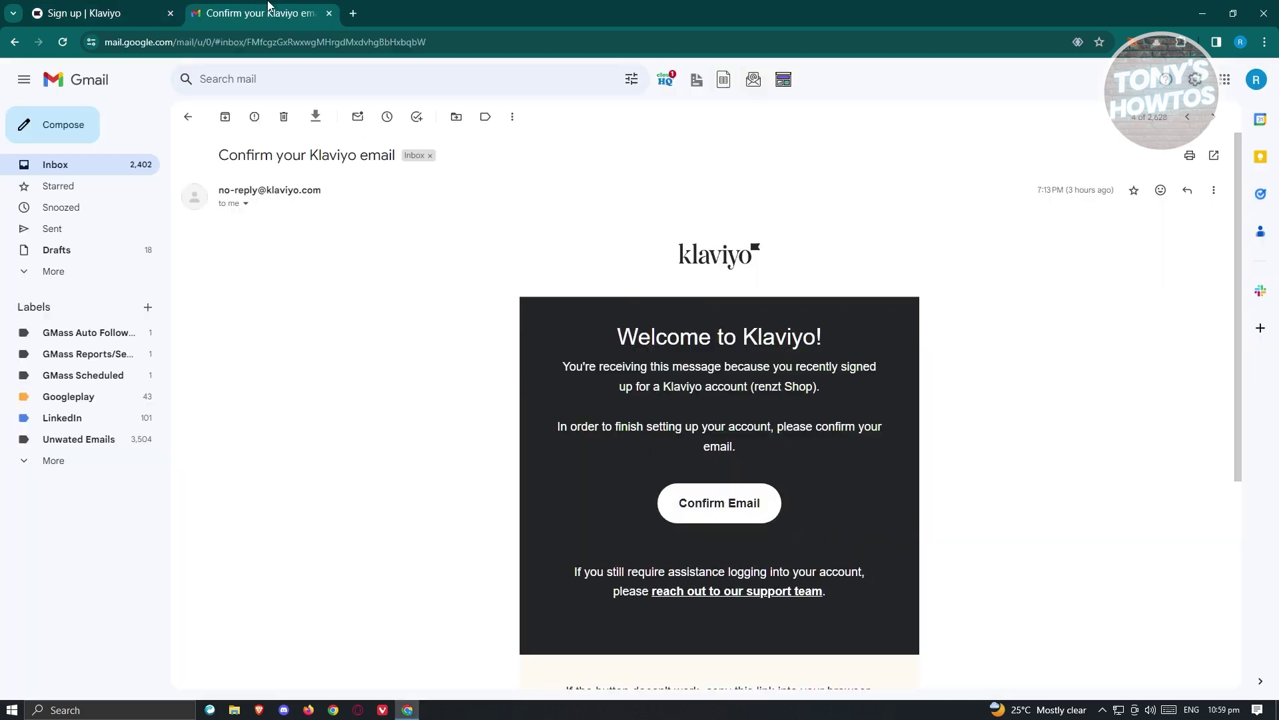
- Read the Confirm your Klaviyo email message, then return to the Klaviyo sign-up form
scroll(346, 530, "down", 1)
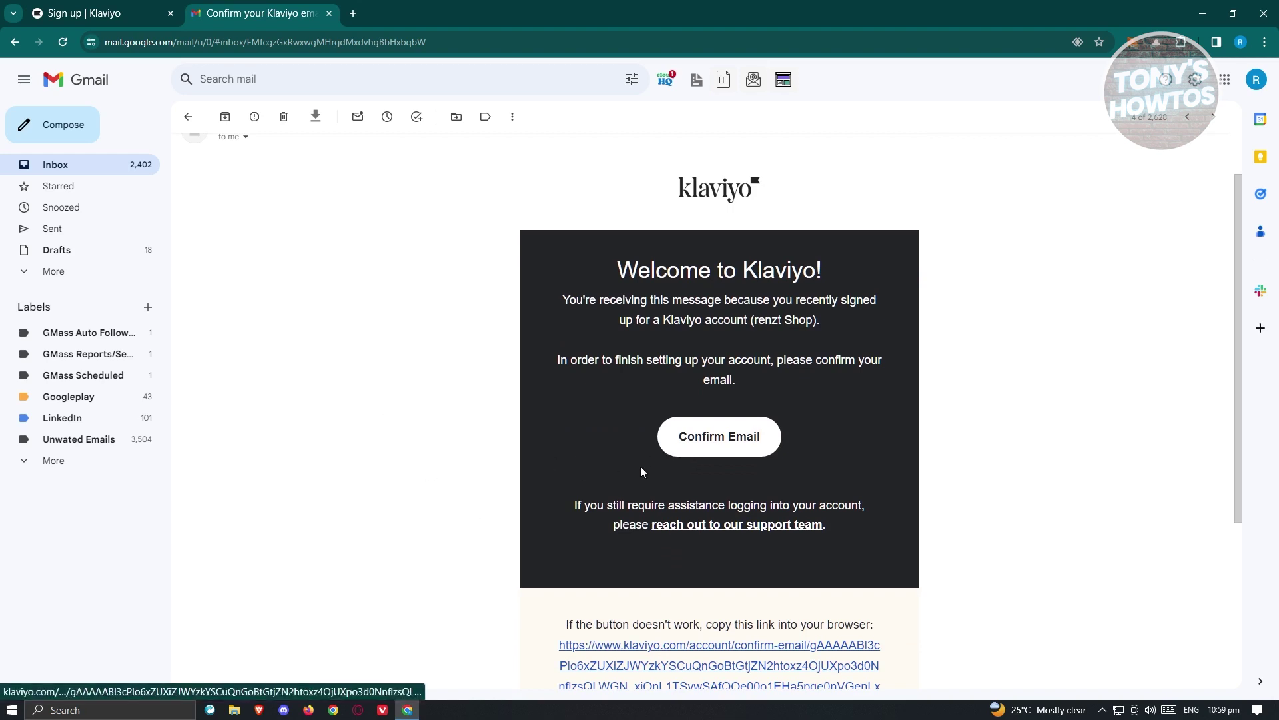
key("ctrl+1")
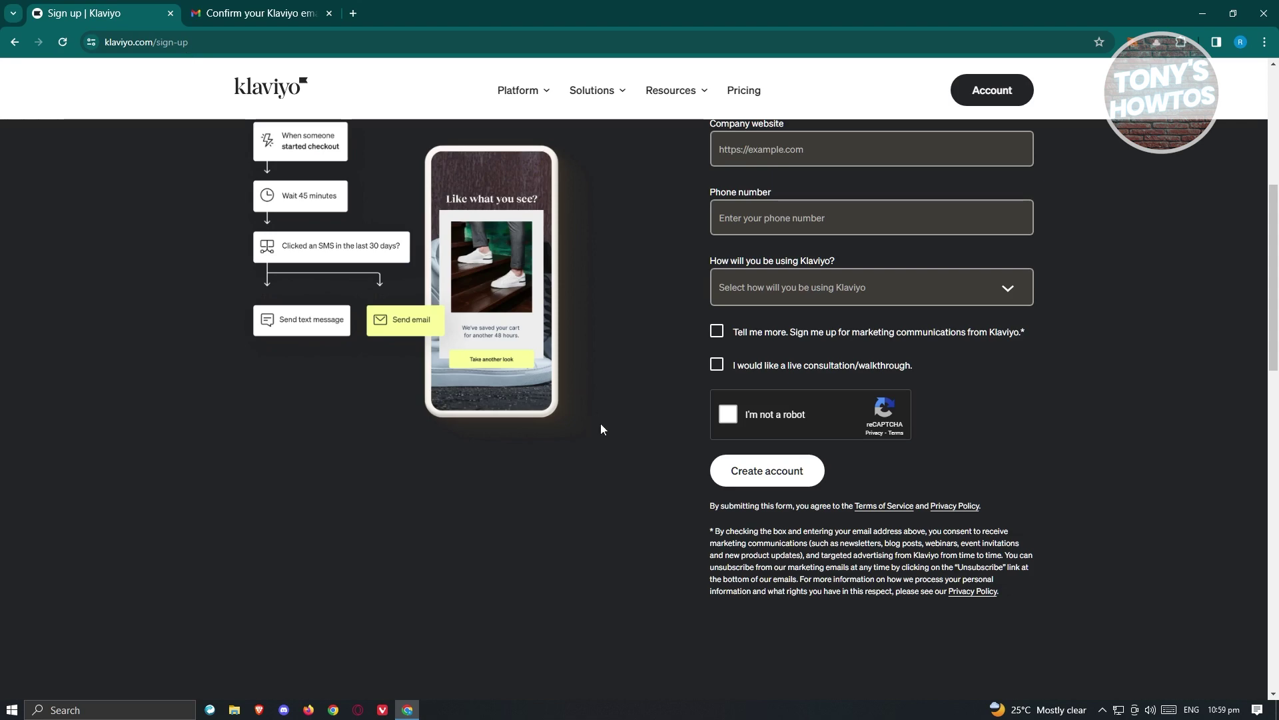
scroll(646, 459, "up", 6)
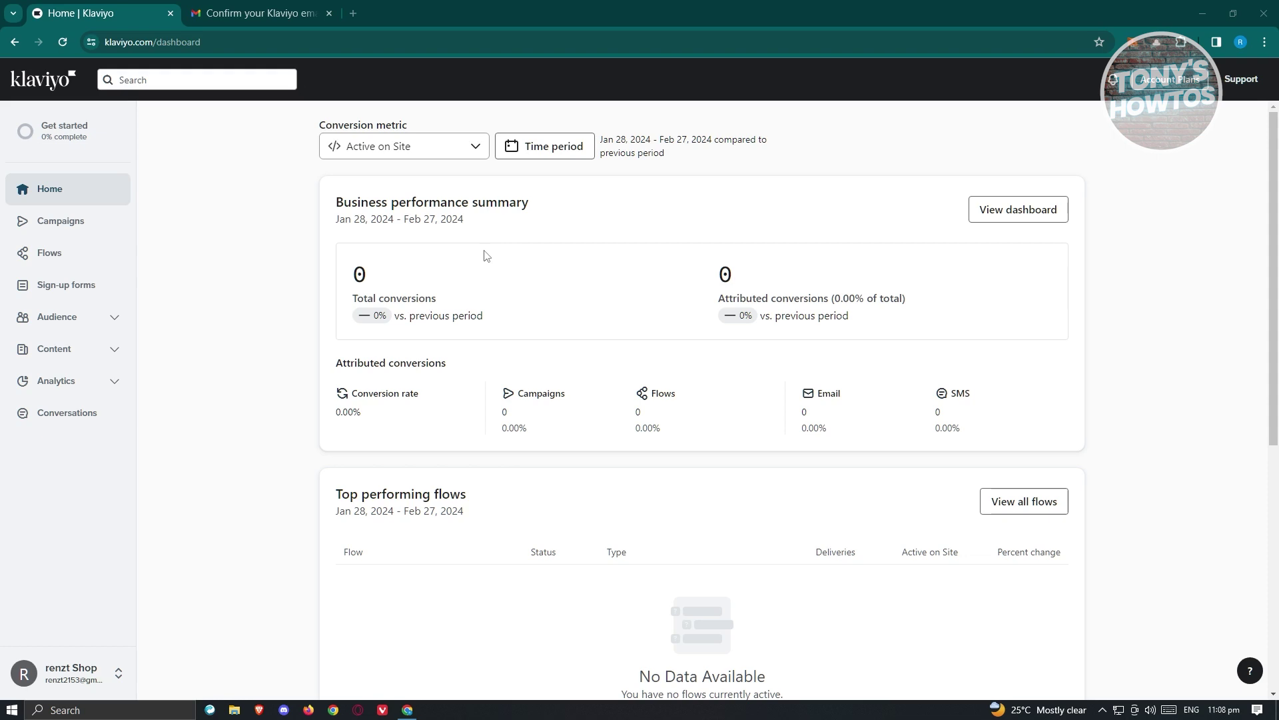
- Scroll the Home dashboard, which shows zero conversions and no flows or campaigns yet
scroll(485, 255, "down", 6)
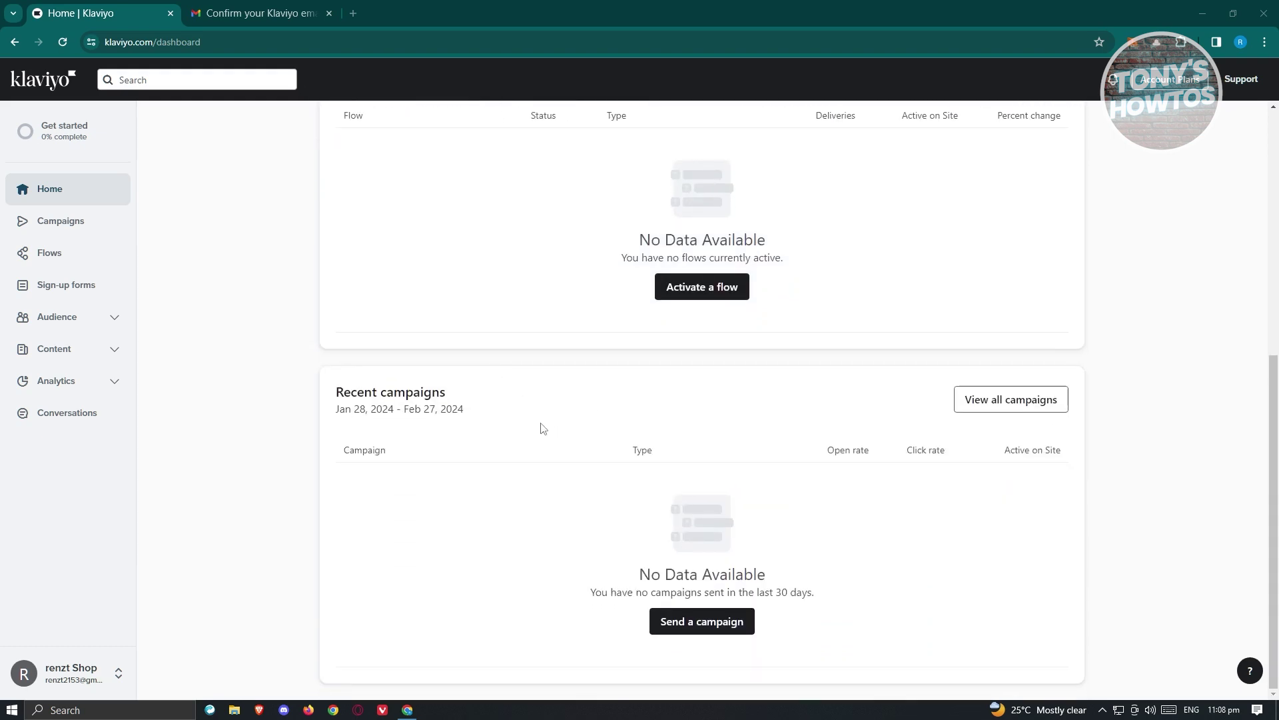
scroll(543, 425, "up", 6)
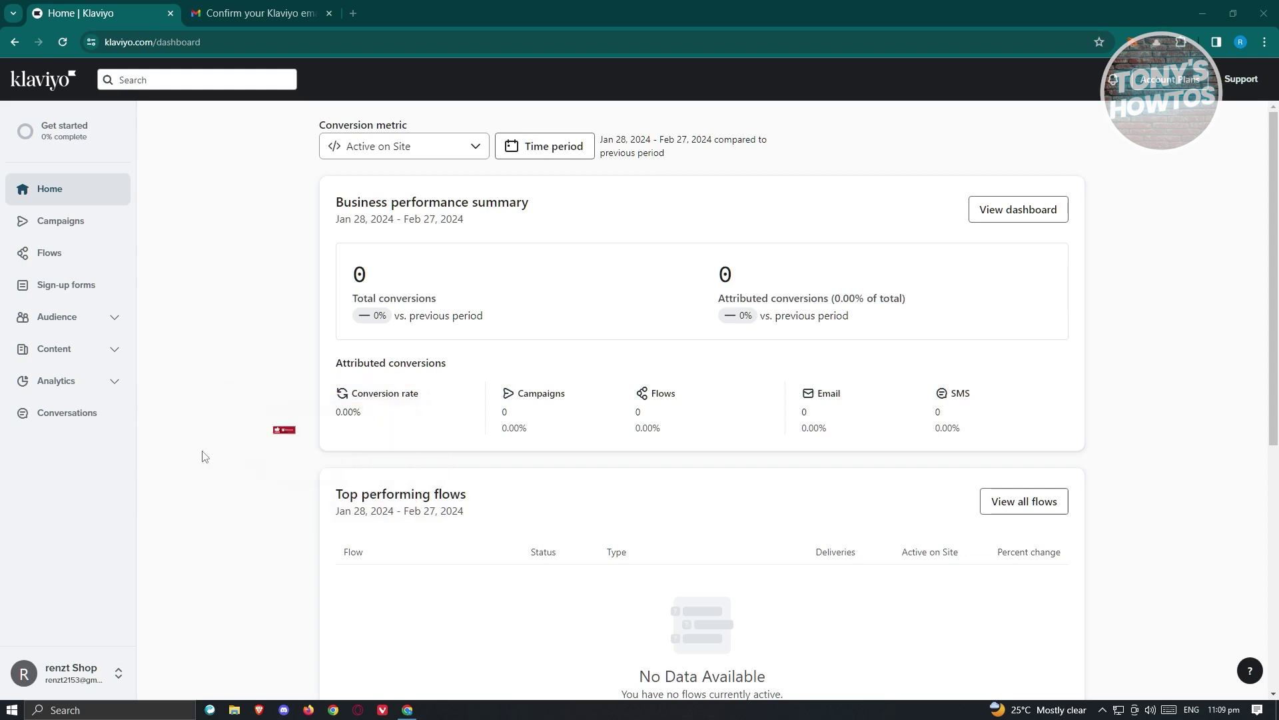
- Start a new email campaign from the Campaigns page
left_click(77, 229)
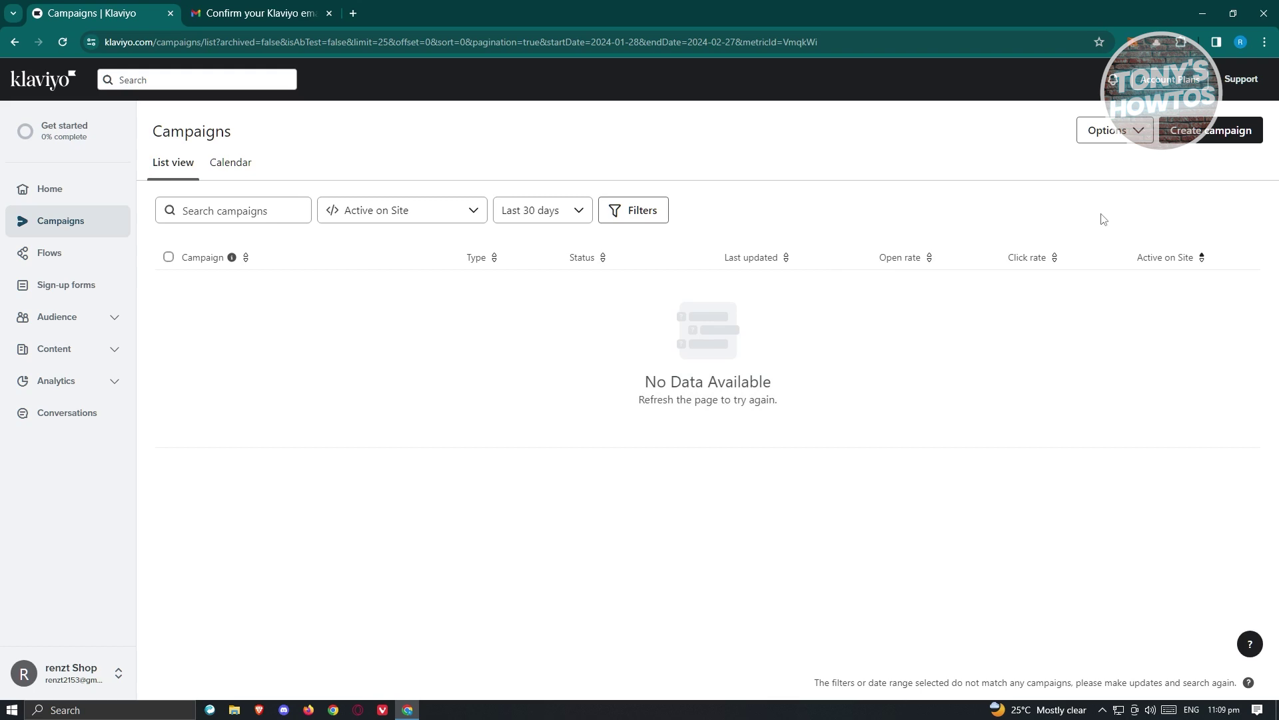
left_click(1212, 136)
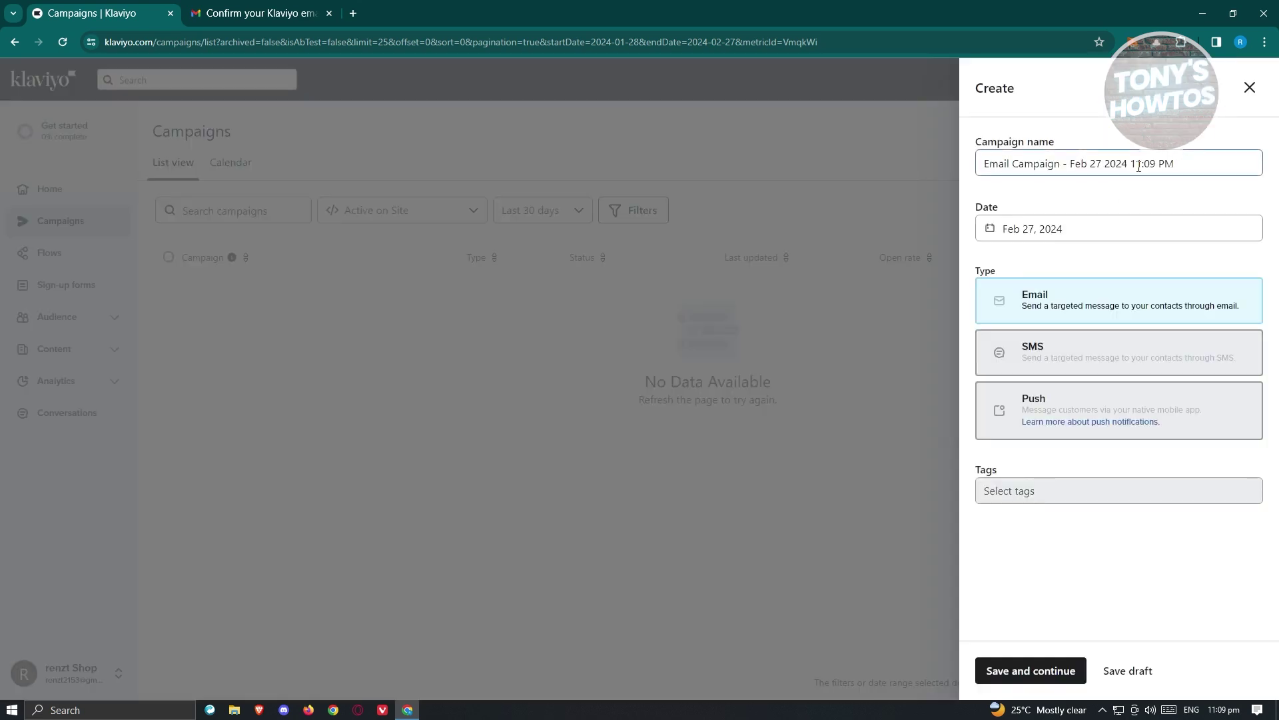
left_click(1026, 162)
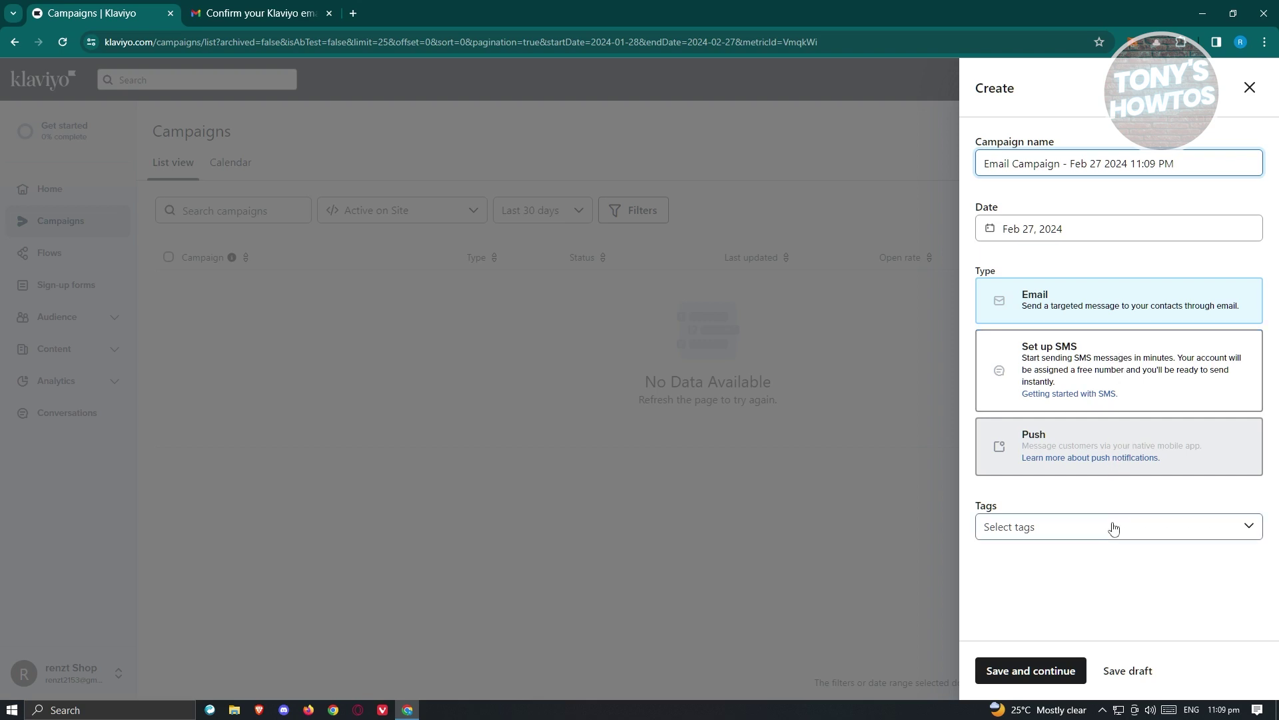
- Tag the campaign with a new LEARN tag and save it
left_click(1062, 528)
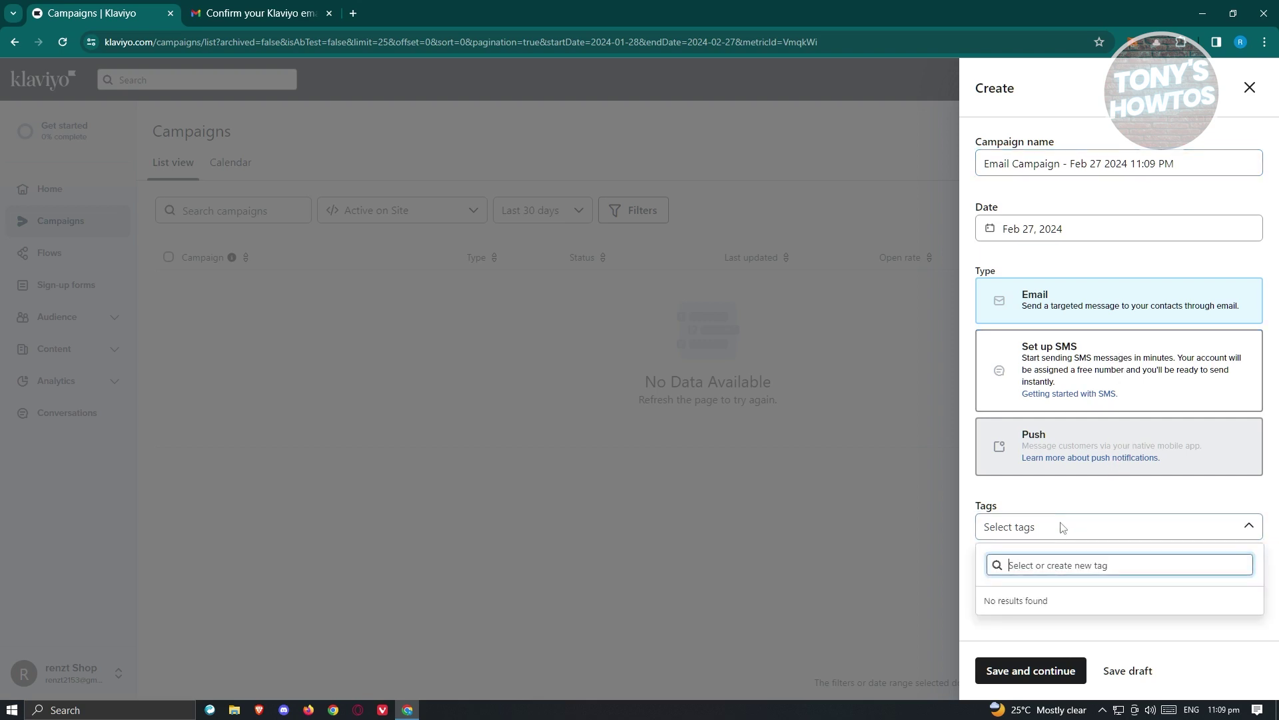
right_click(1080, 568)
left_click(1132, 564)
type("LEARN")
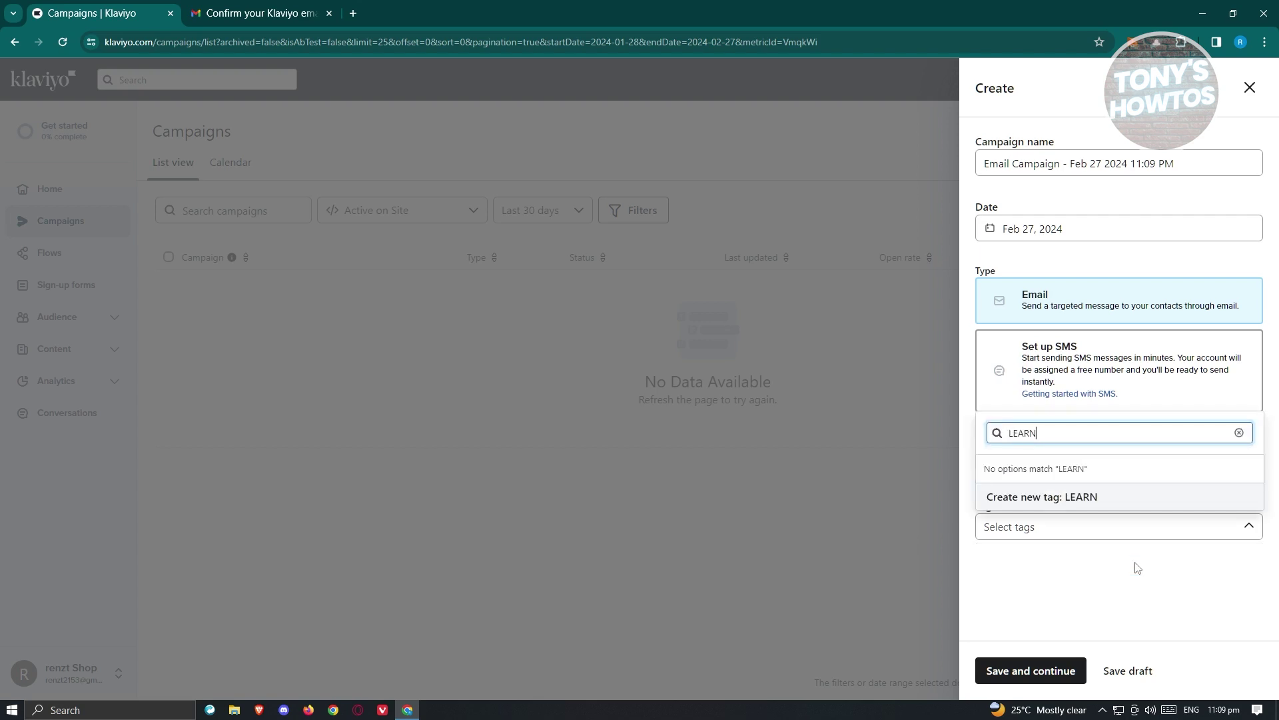
left_click(1127, 501)
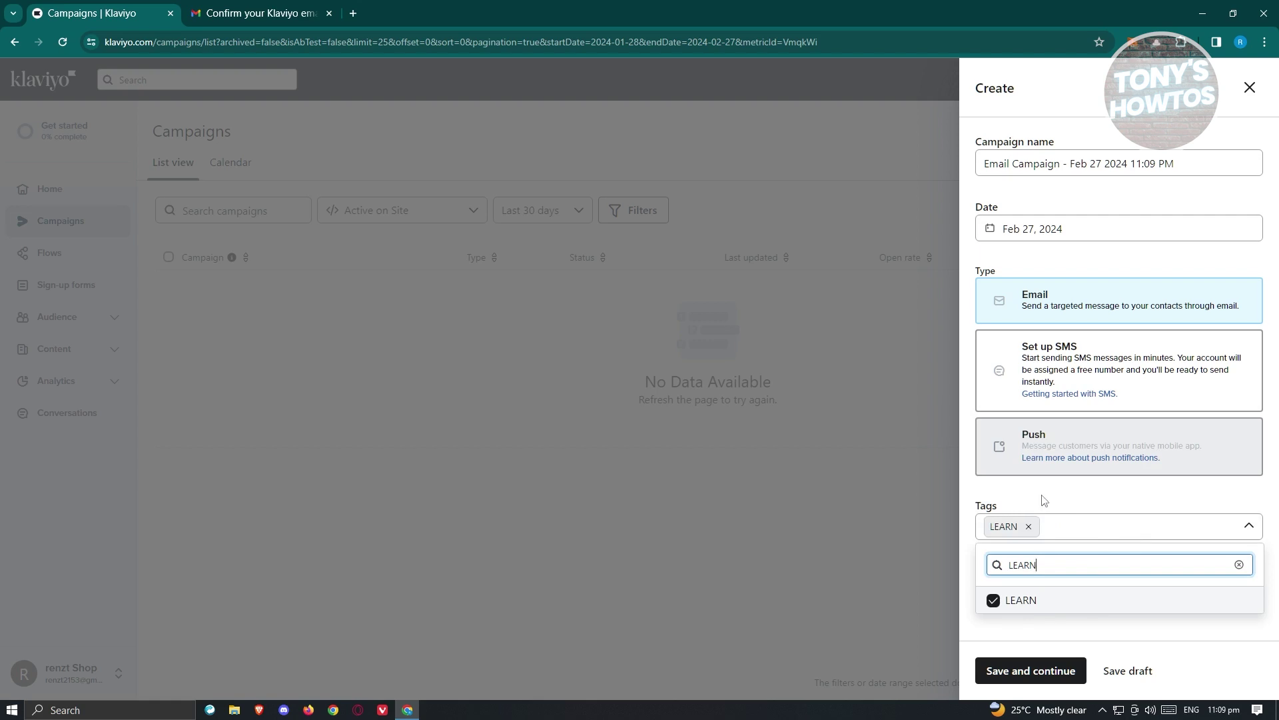
left_click(1058, 496)
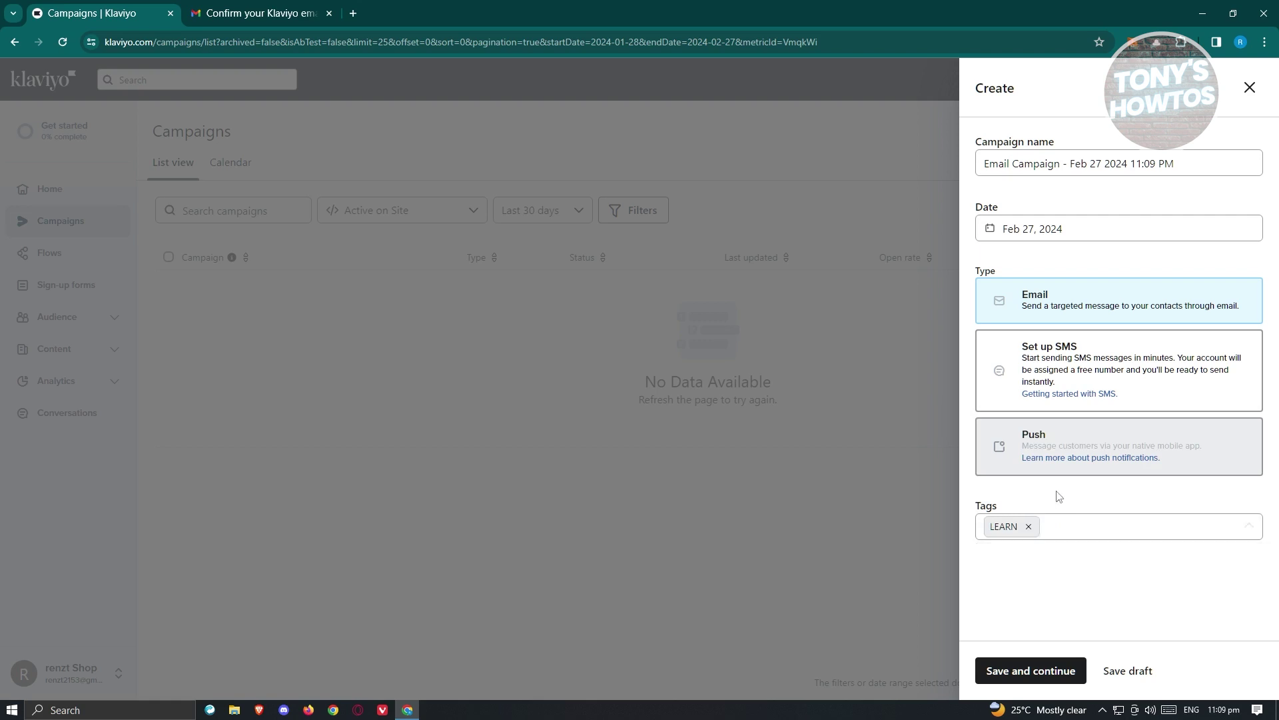
left_click(1073, 155)
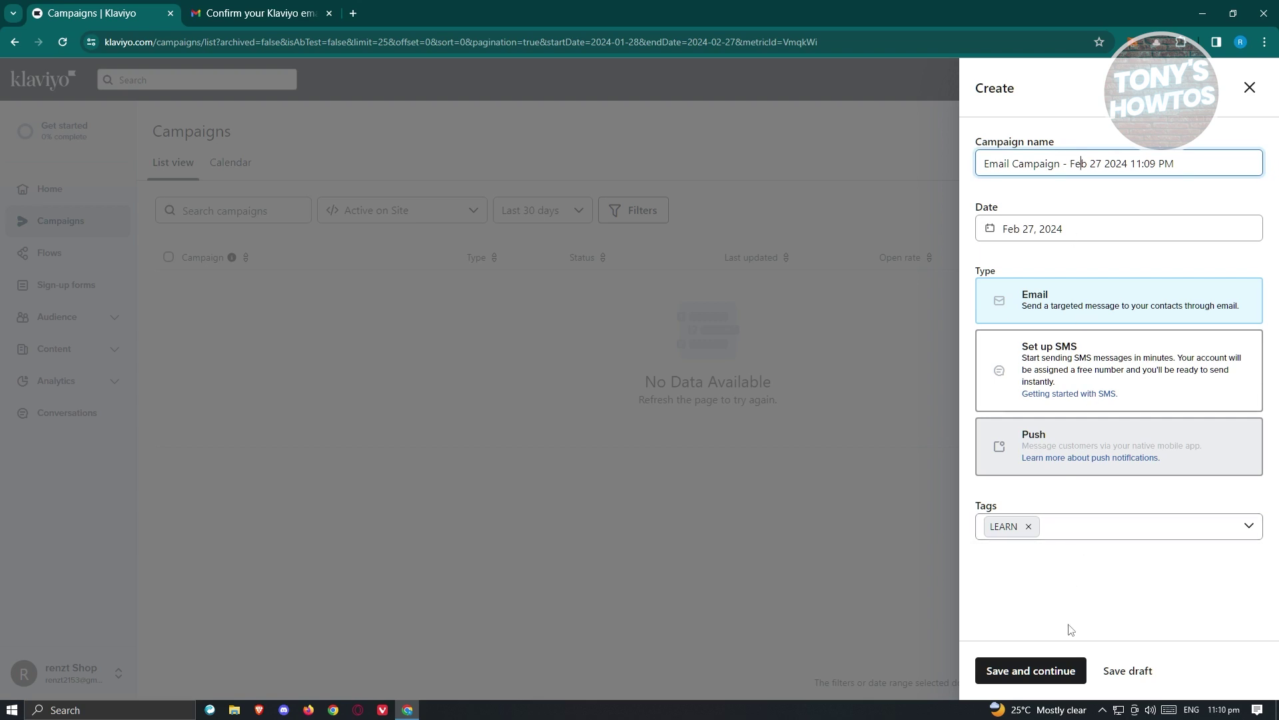
left_click(1045, 673)
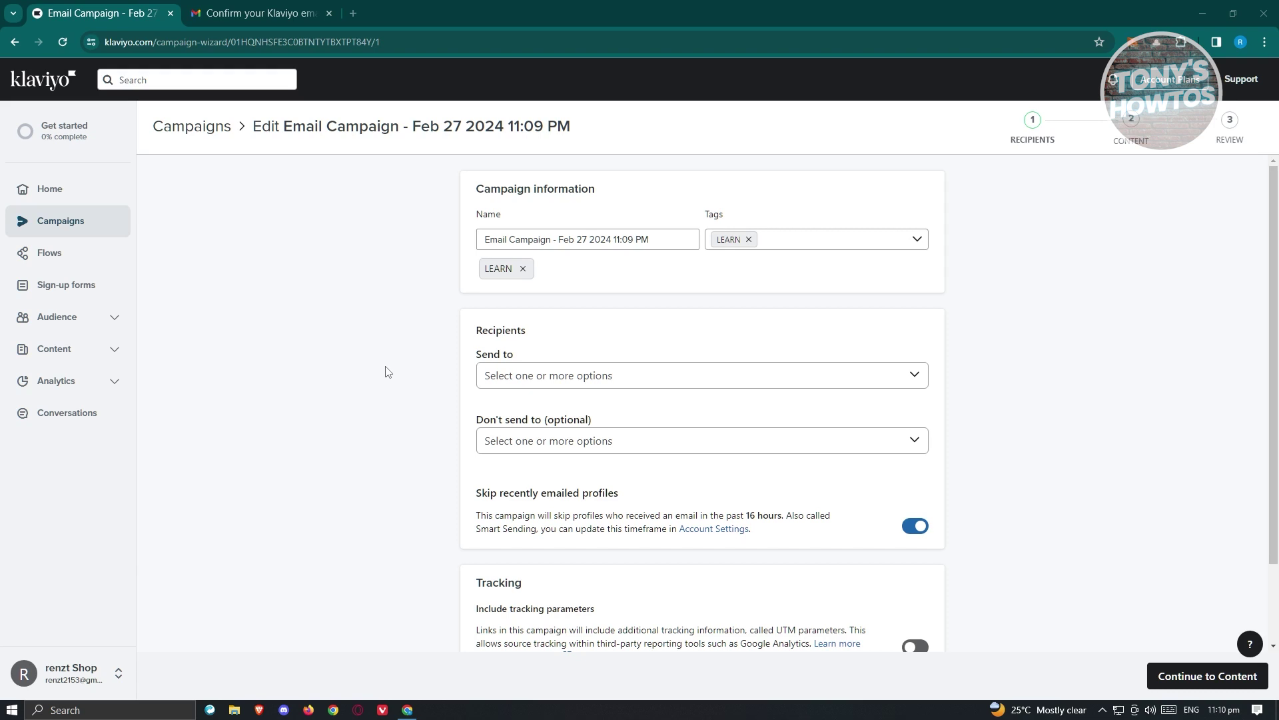
- Select the Newsletter list as the campaign's Send to audience
left_click(541, 383)
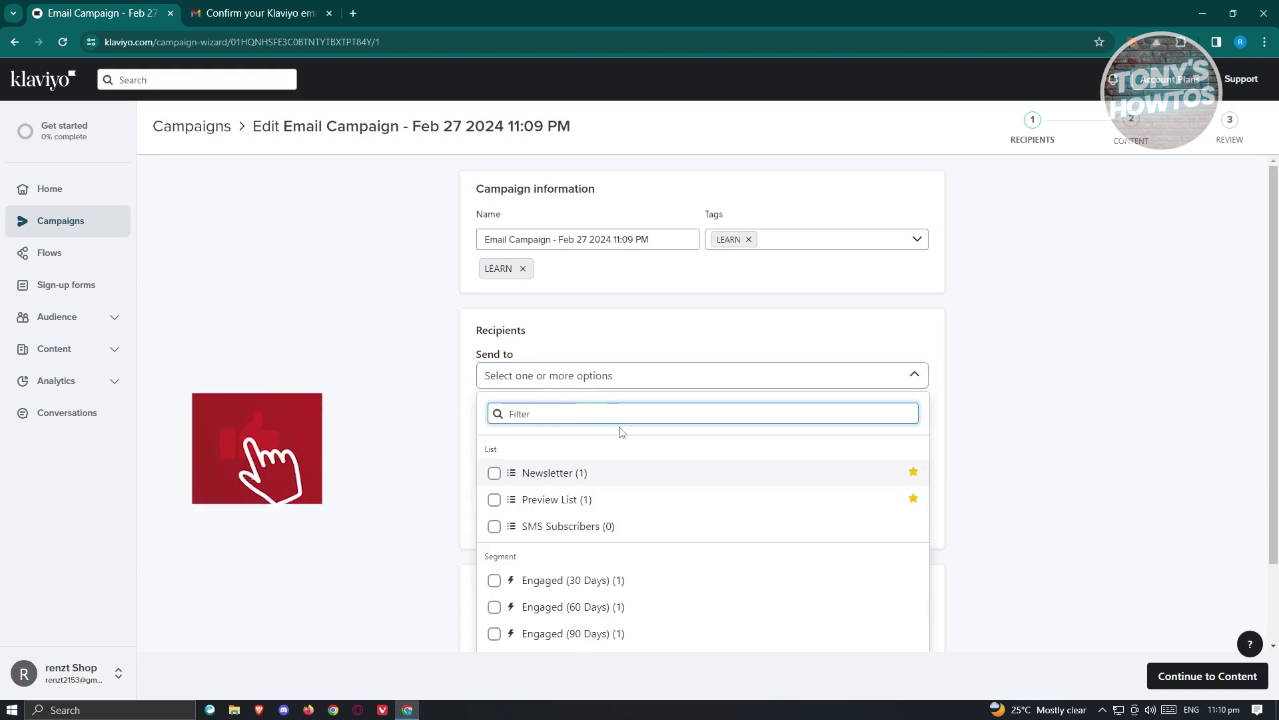
scroll(622, 433, "down", 1)
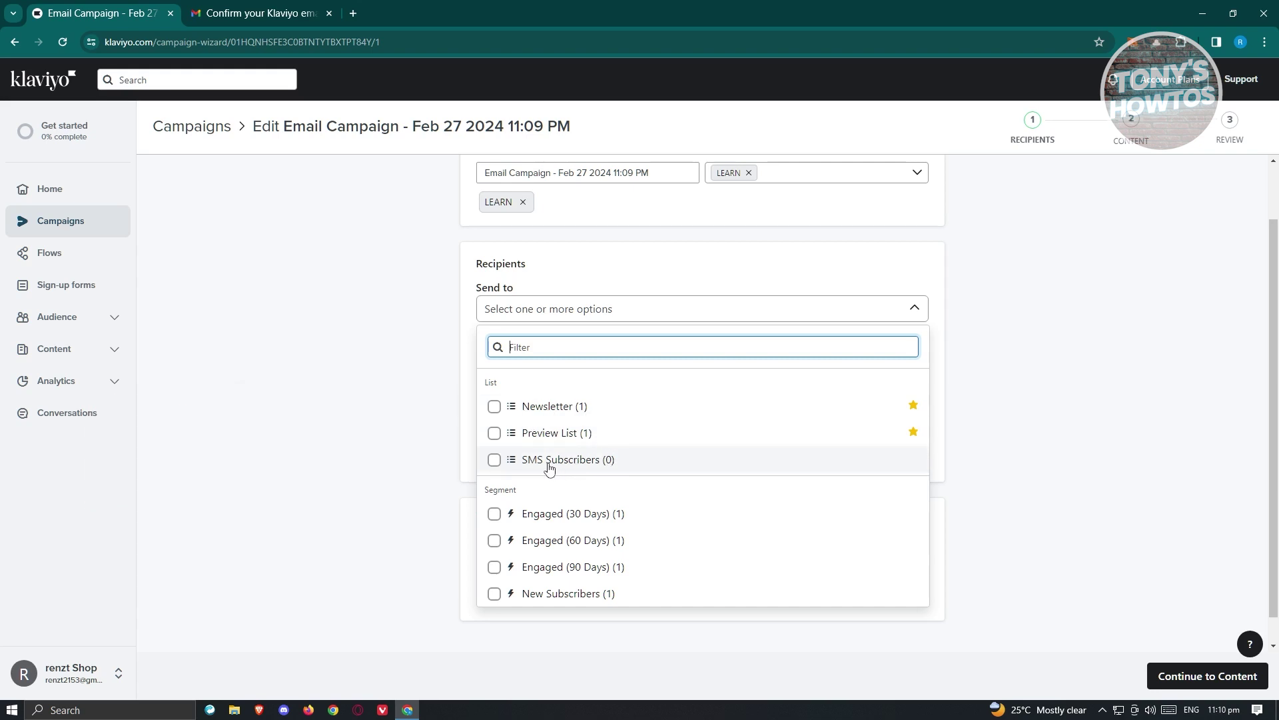
scroll(563, 478, "down", 1)
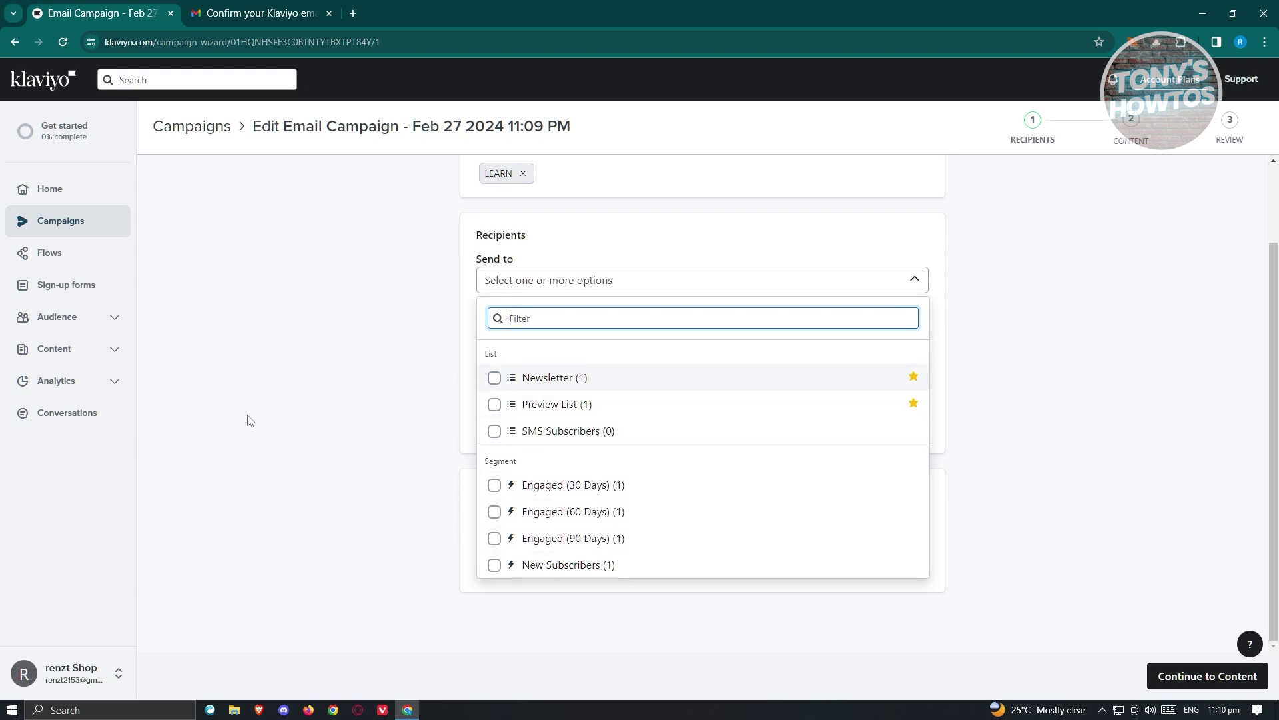
left_click(494, 378)
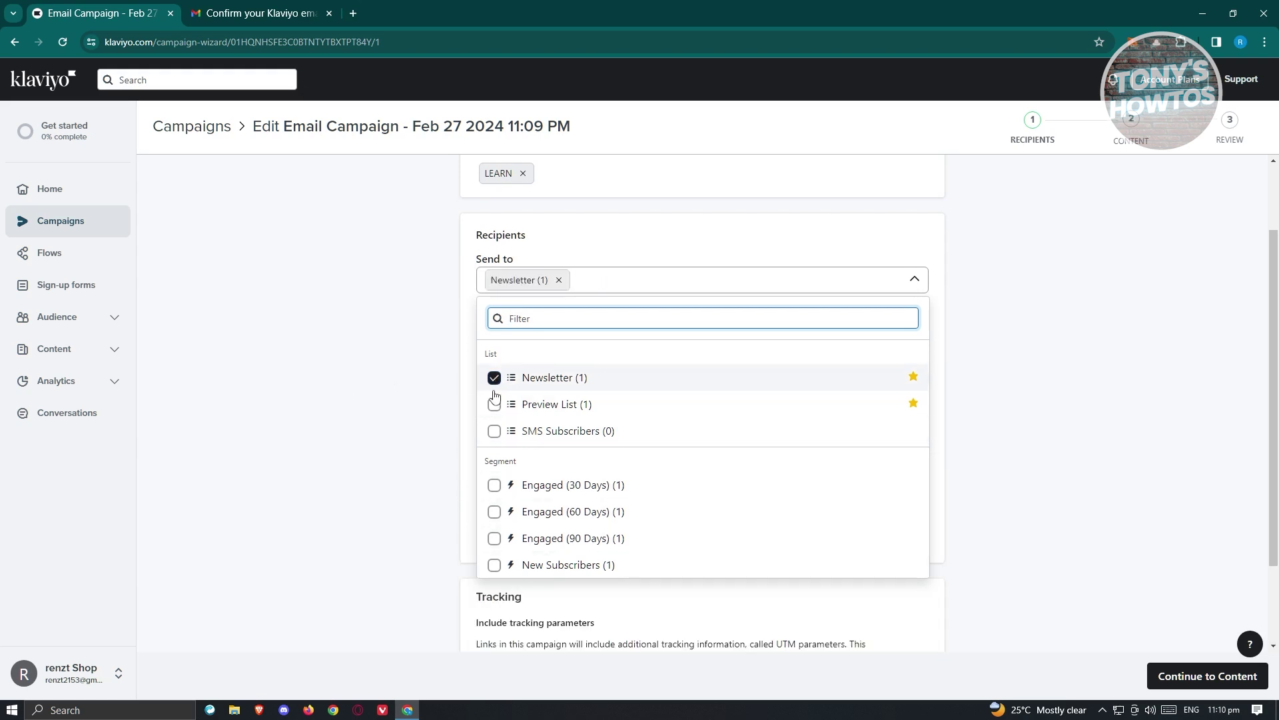
scroll(657, 486, "down", 3)
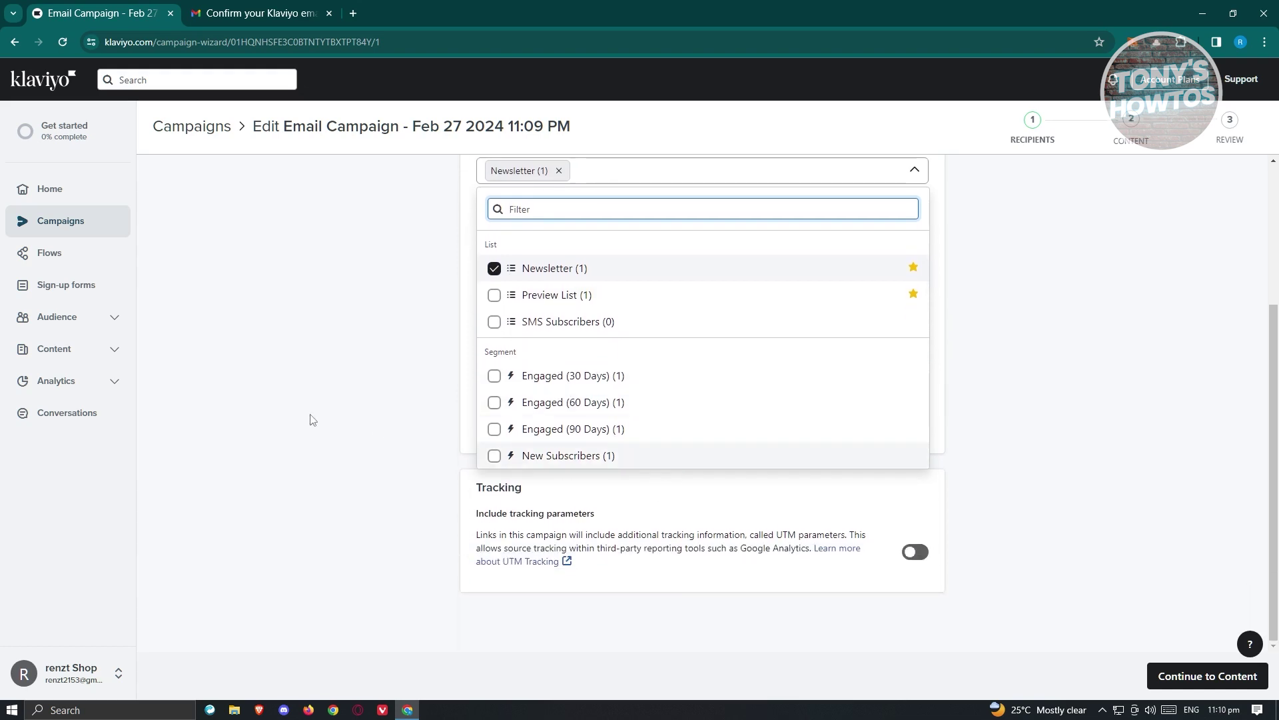
scroll(346, 409, "up", 5)
- Leave Don't send to empty, confirm about 1 estimated recipient, and continue to content
triple_click(391, 425)
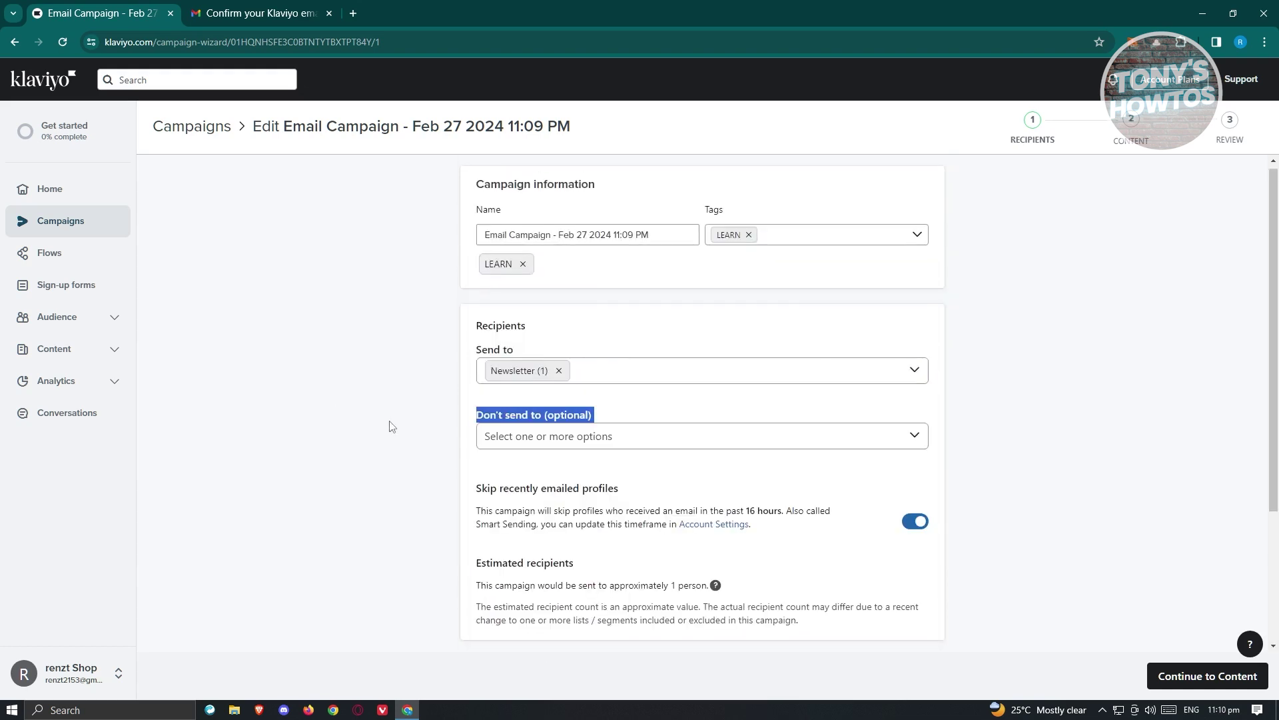
left_click(571, 444)
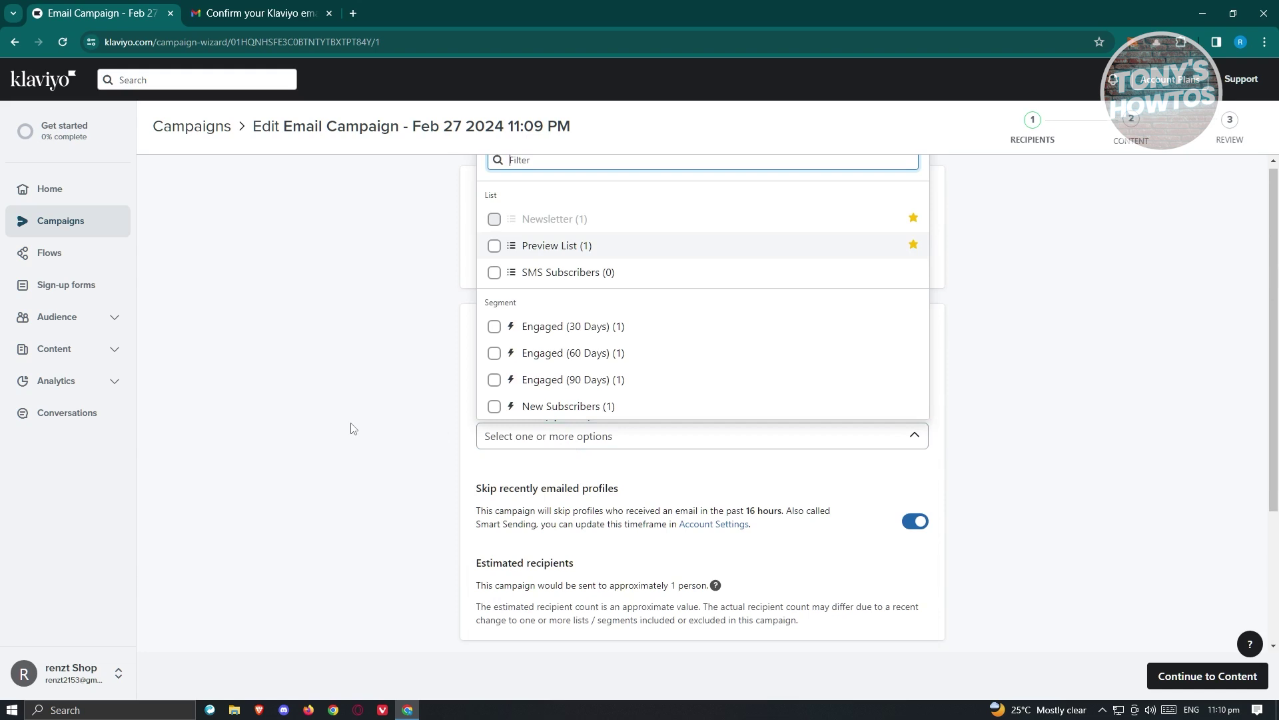
left_click(364, 430)
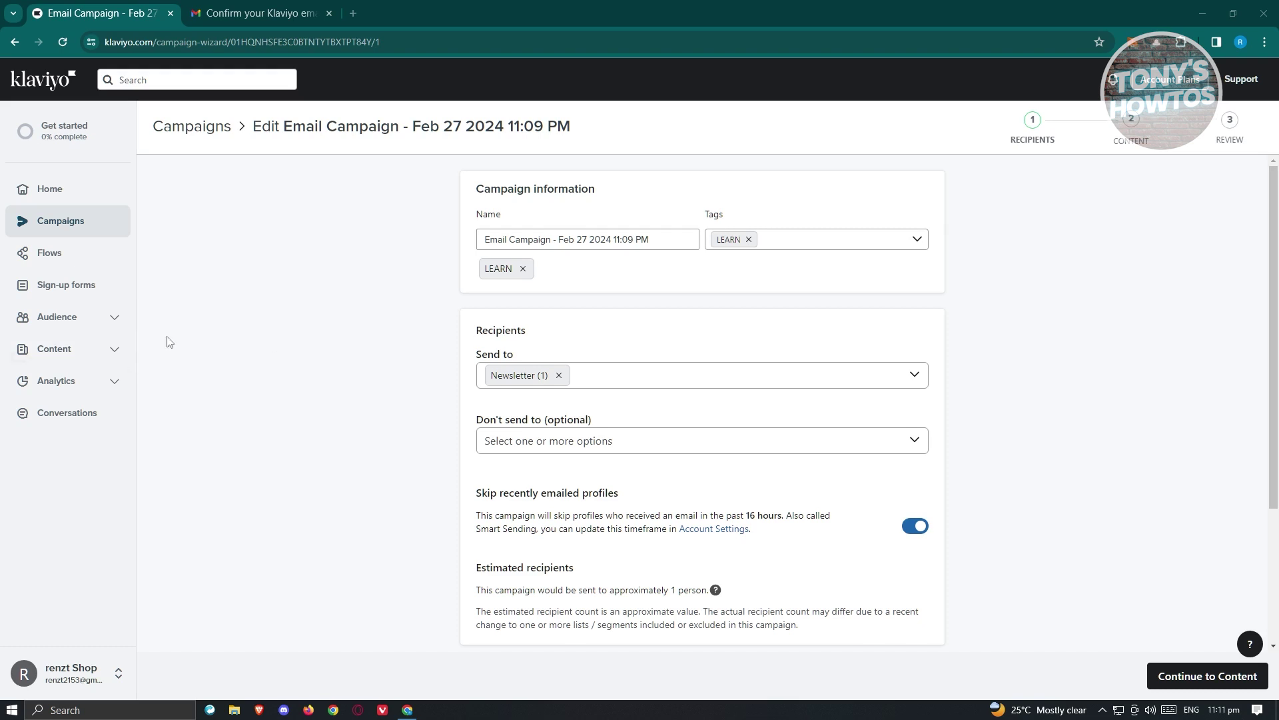
left_click(117, 321)
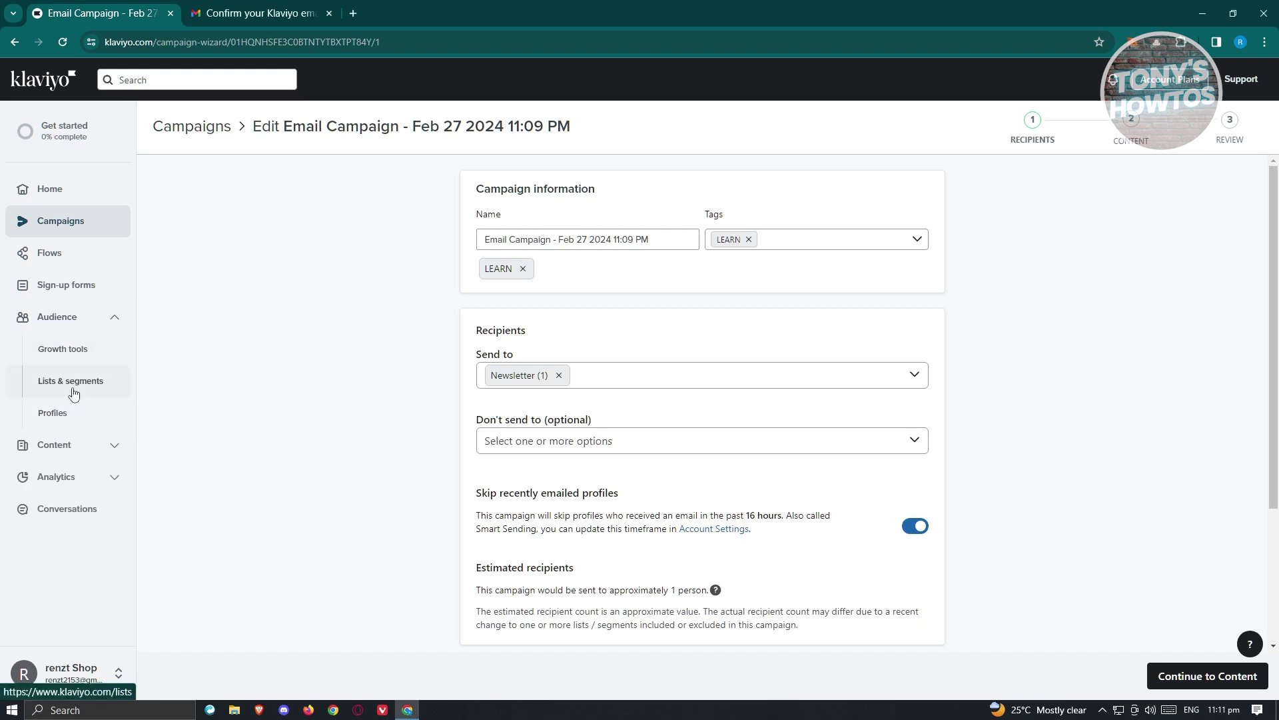
left_click(113, 319)
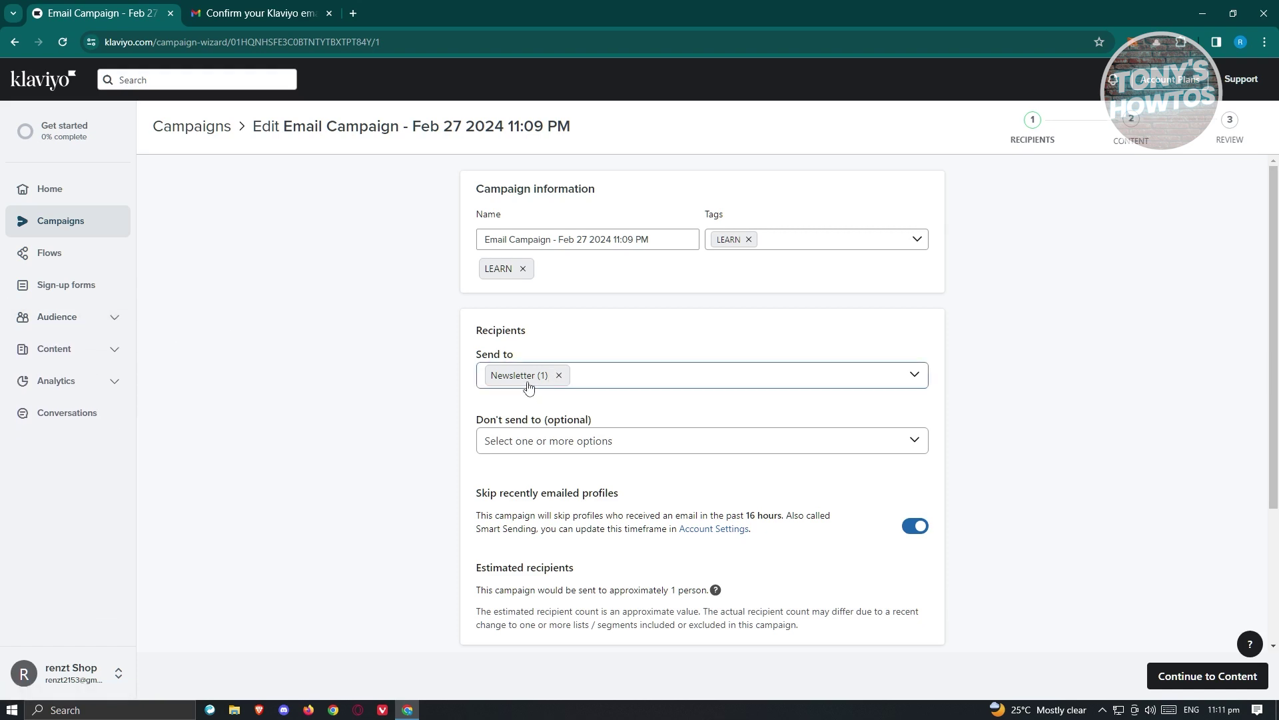
scroll(297, 399, "down", 3)
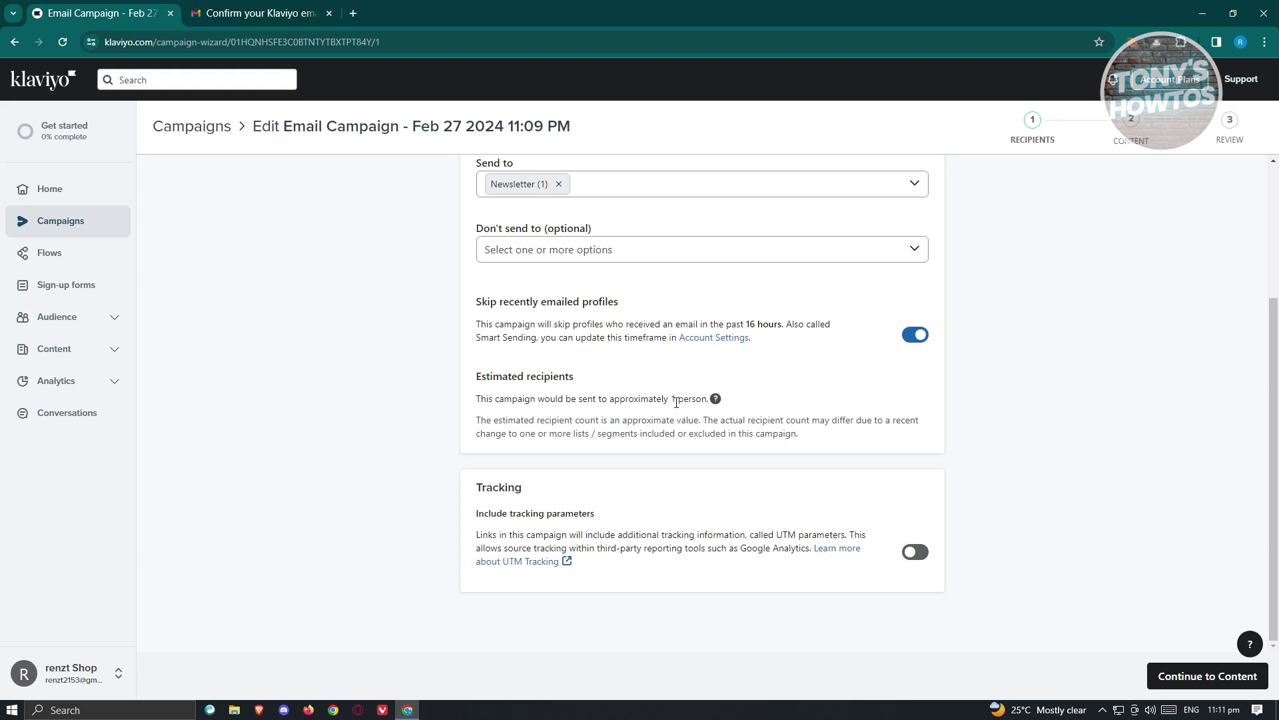
scroll(600, 373, "up", 1)
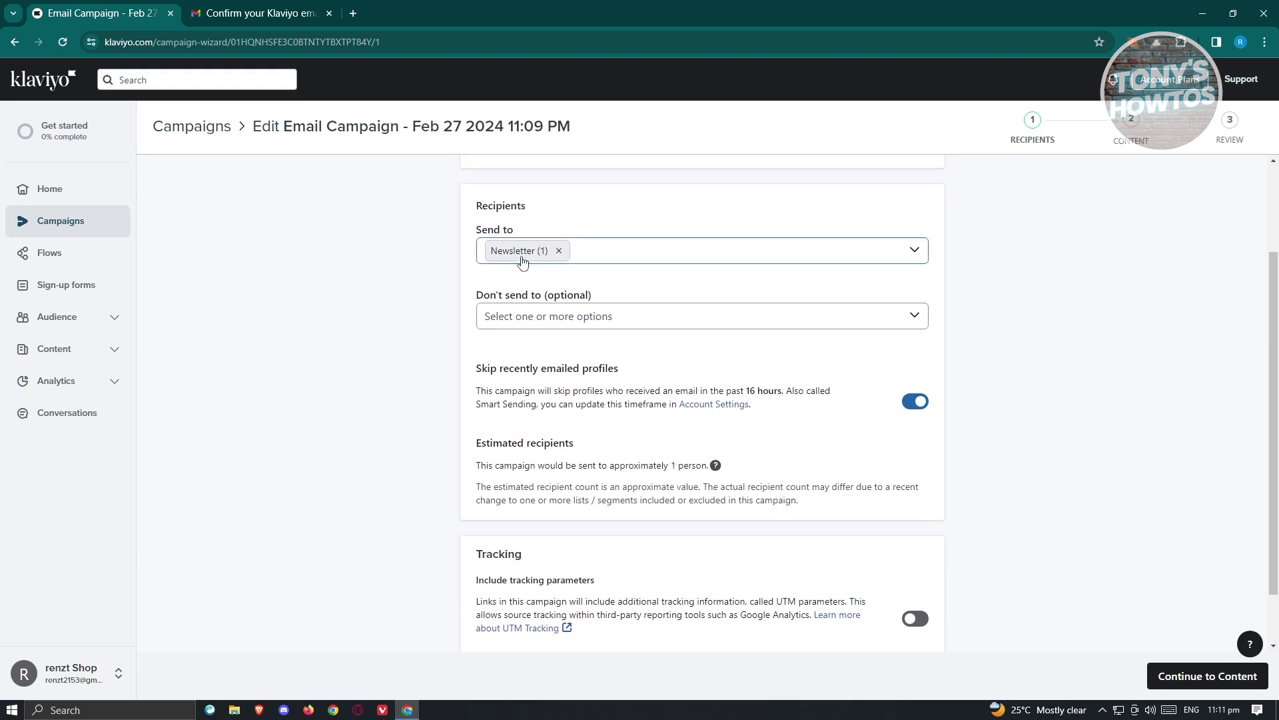
scroll(355, 424, "down", 1)
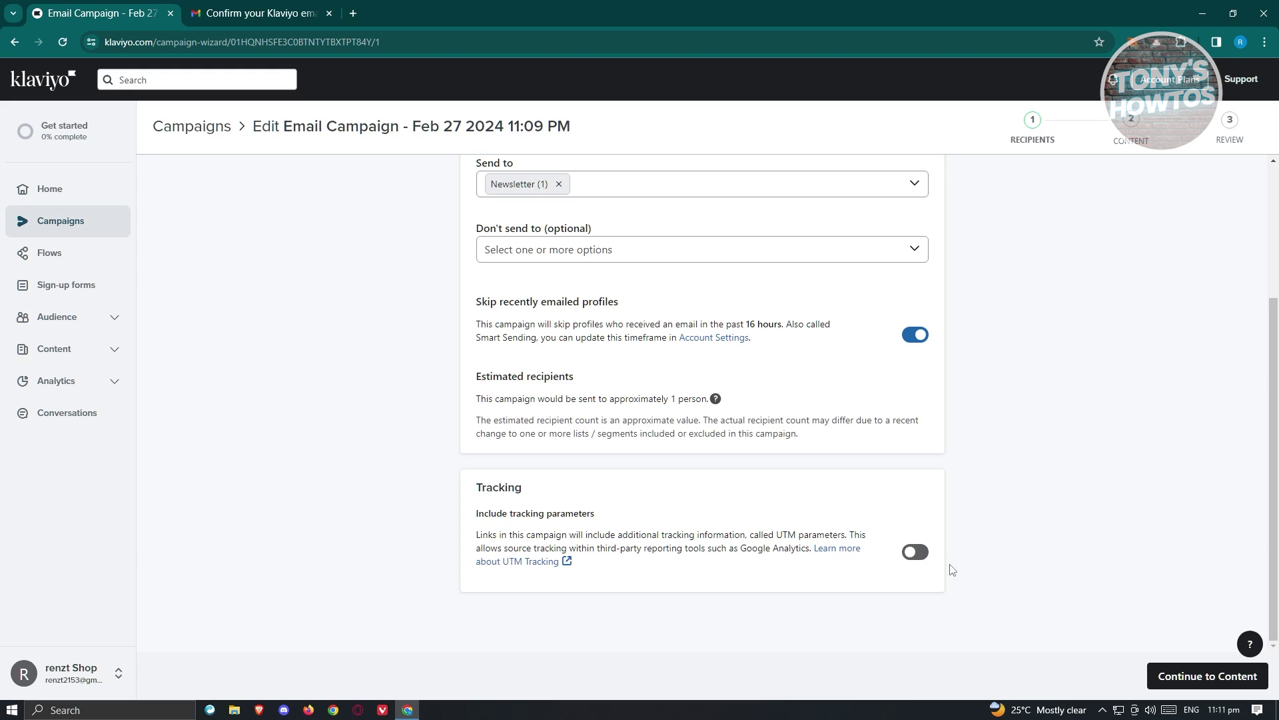
left_click(1173, 675)
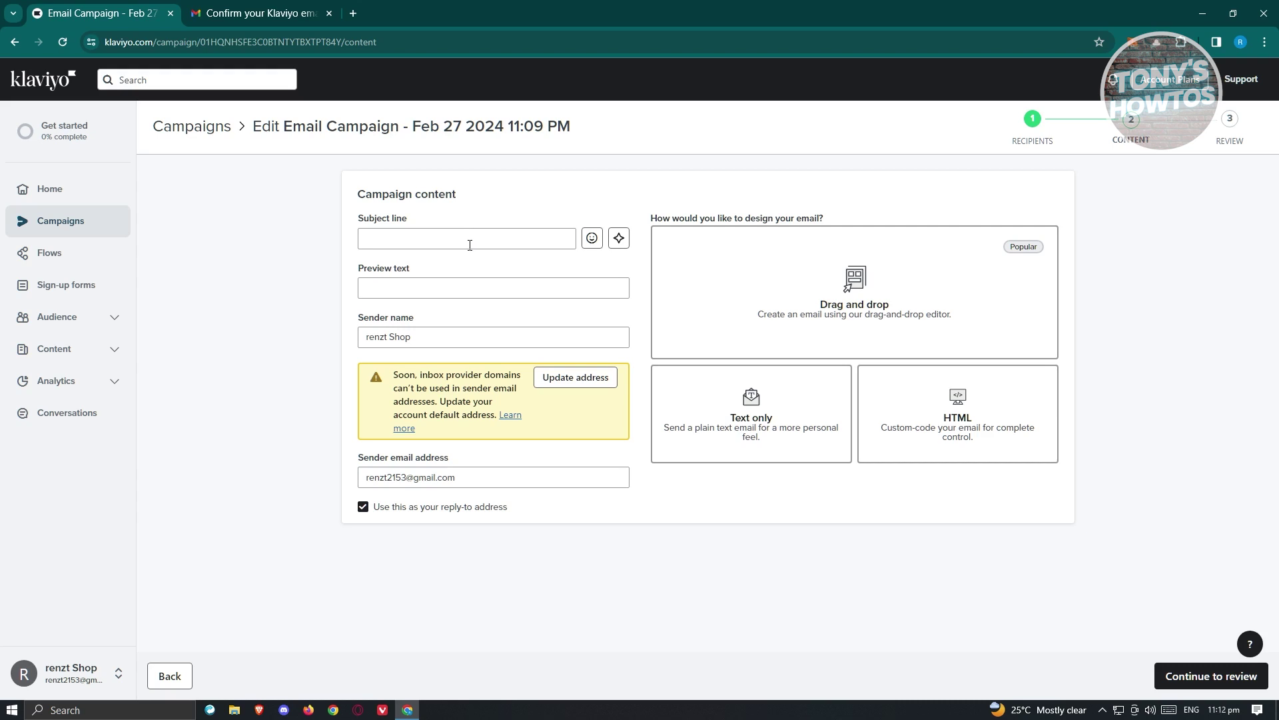
- Set the subject line to 'test email' and preview text to 'SAMPLE PREVIEW TEXT'
left_click(470, 244)
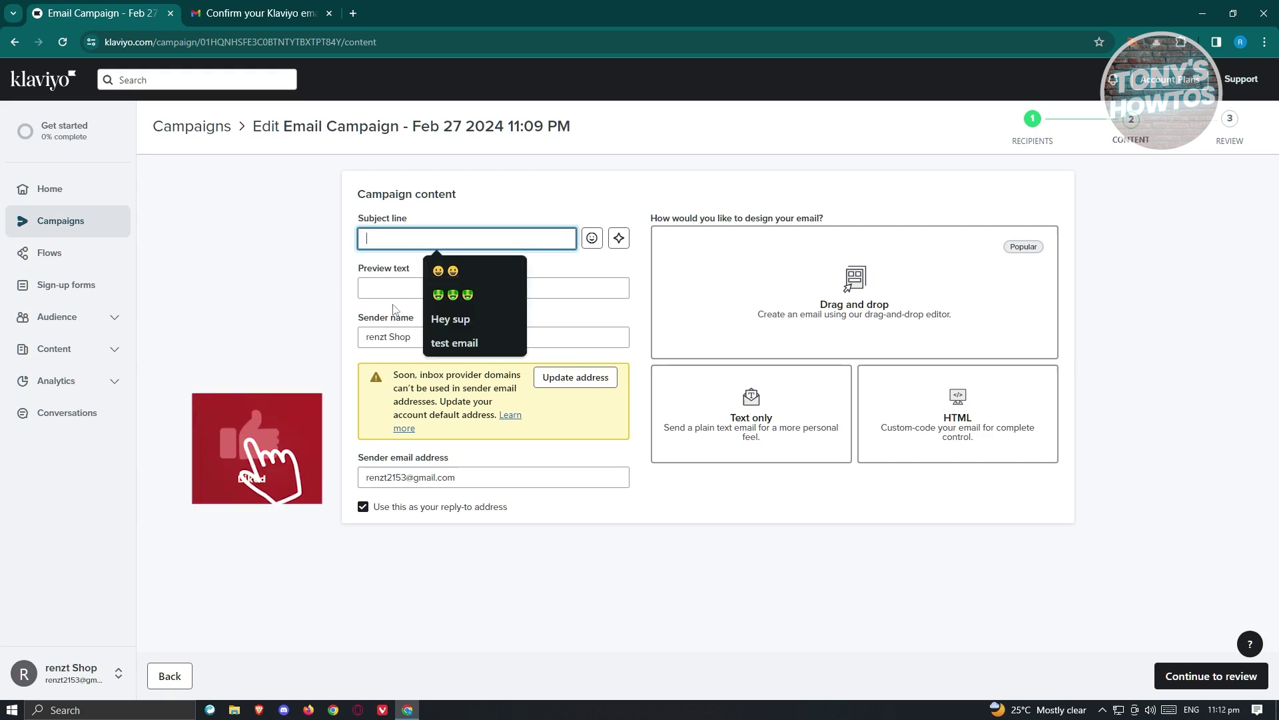
left_click(467, 342)
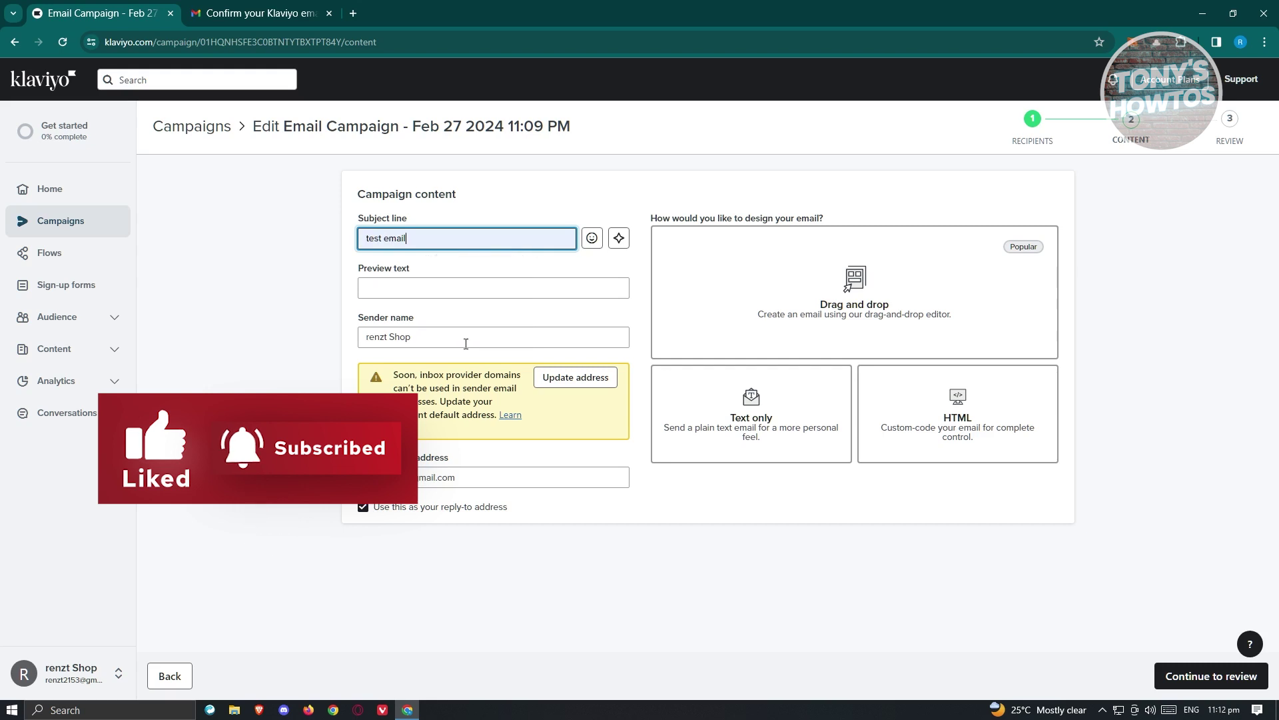
left_click(442, 290)
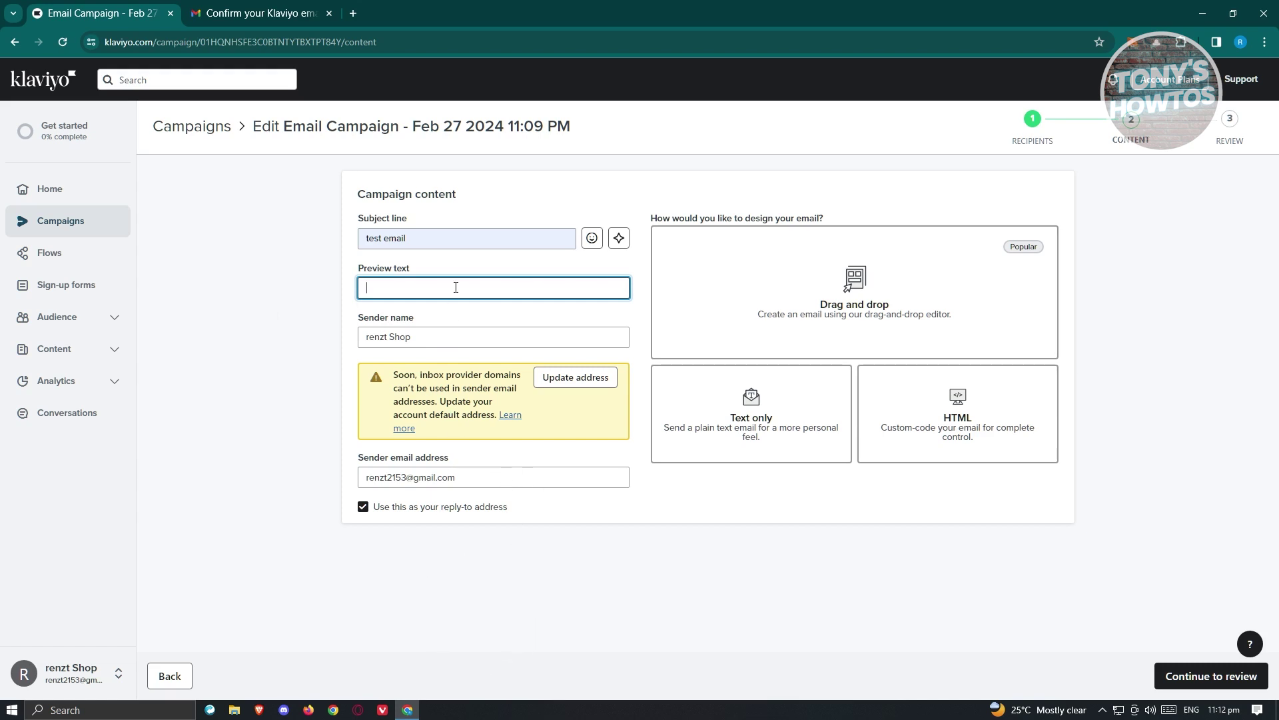
type("PREVIEW TEXT")
left_click(898, 621)
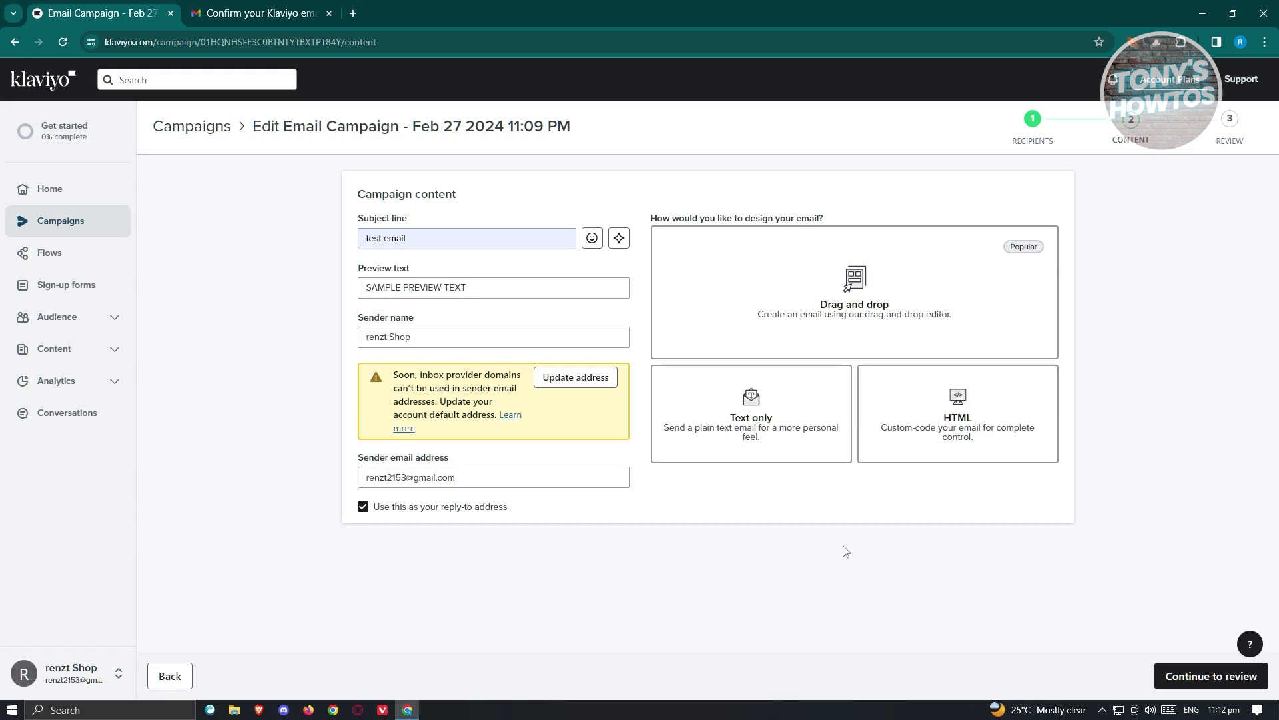
- Choose the Drag and drop editor and browse the template library
left_click(880, 303)
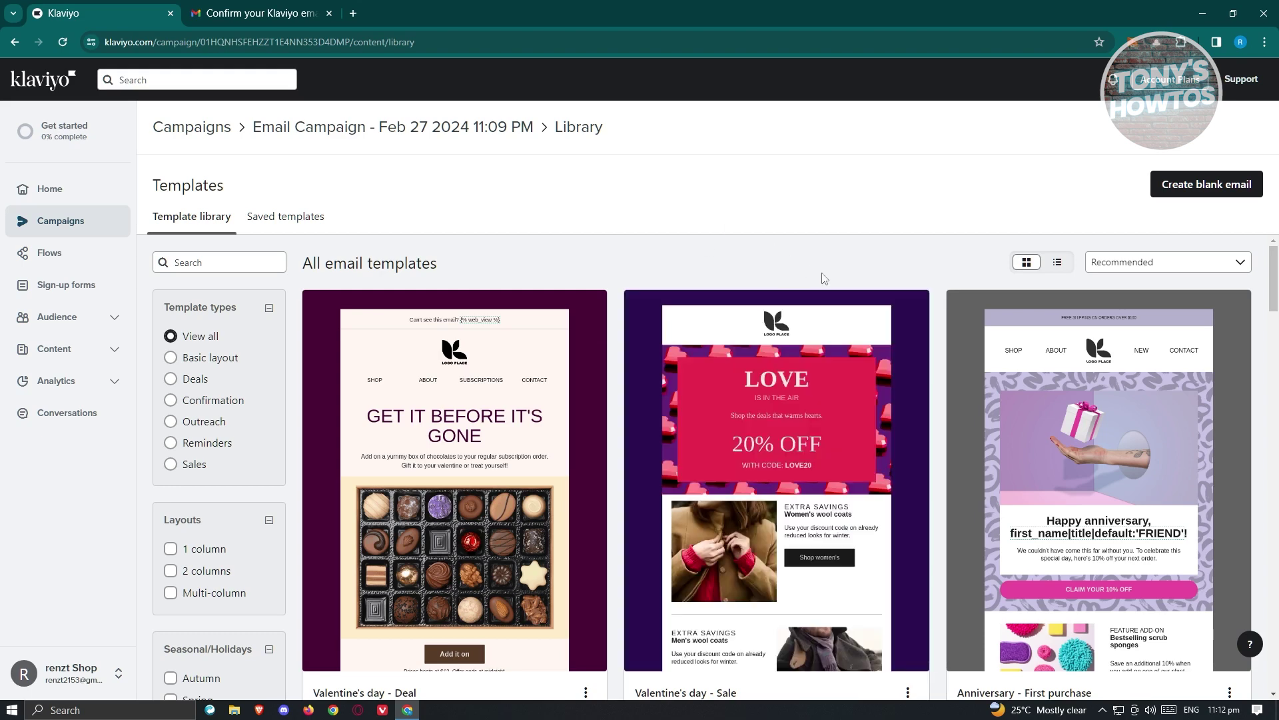
scroll(875, 328, "down", 1)
scroll(875, 328, "down", 9)
scroll(858, 436, "up", 3)
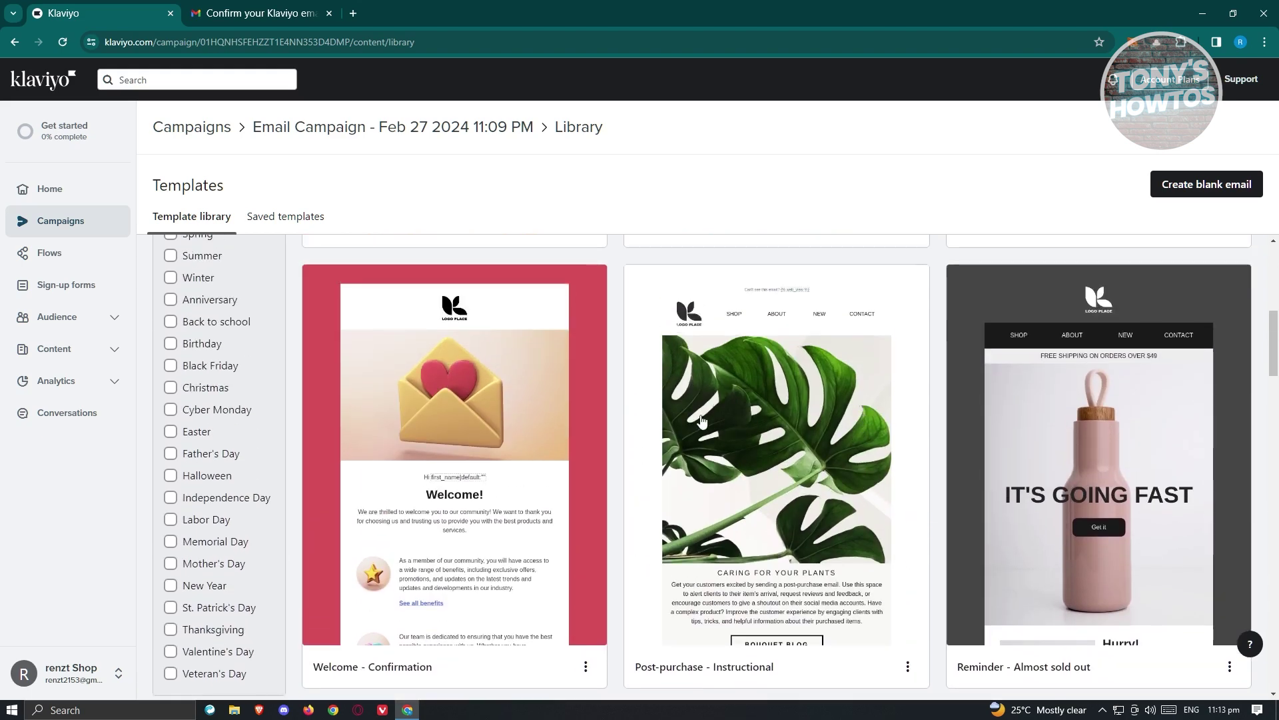
- Preview Reminder - Almost sold out in mobile and desktop layouts and use it
left_click(1031, 293)
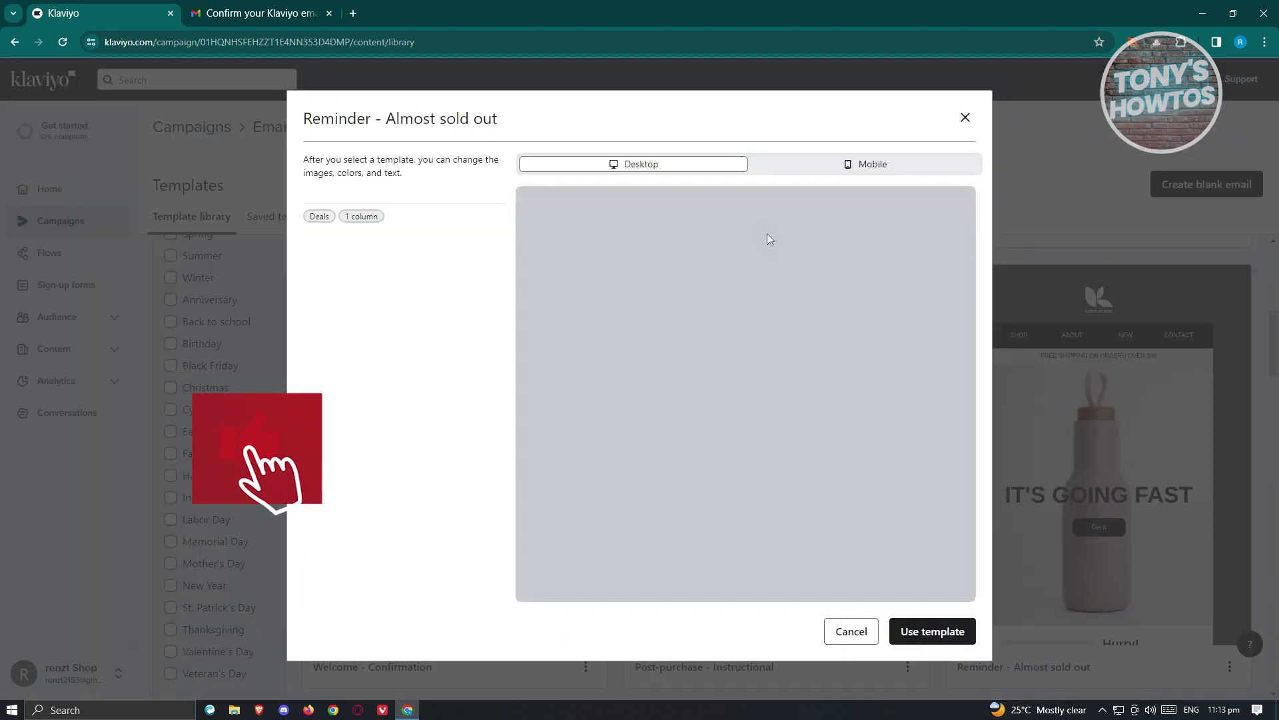
scroll(803, 338, "down", 1)
scroll(803, 338, "down", 3)
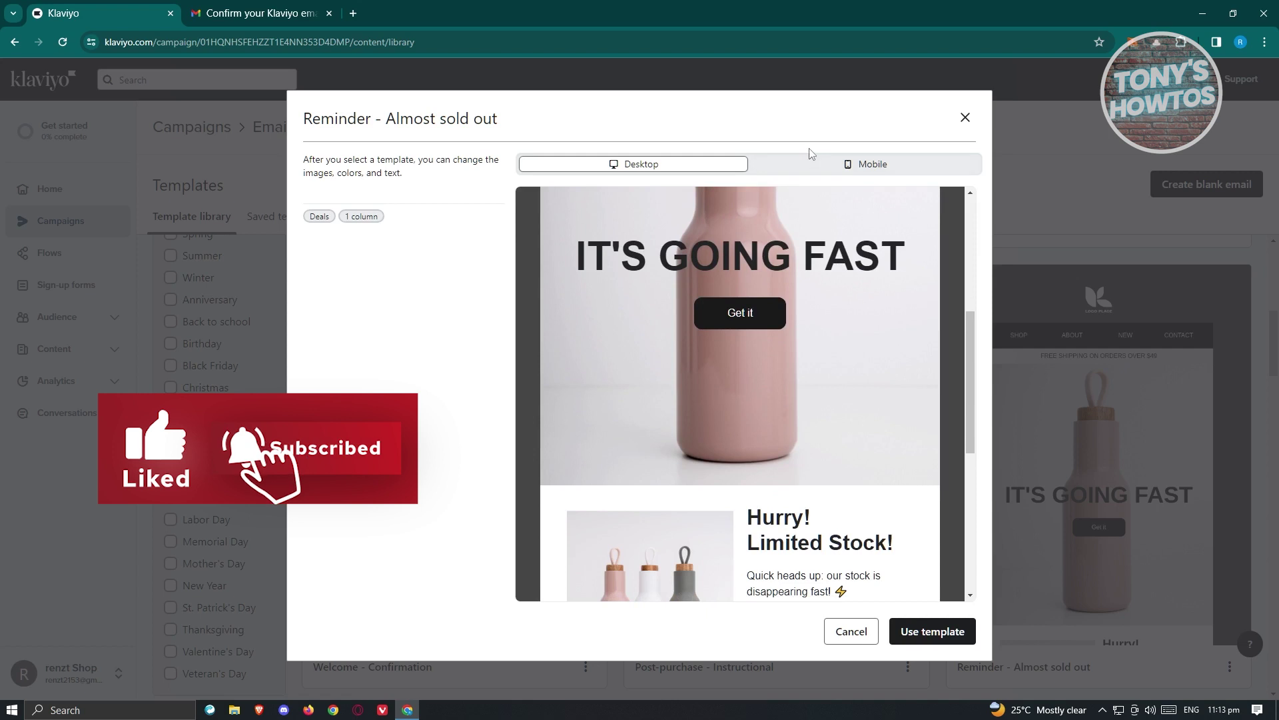
left_click(825, 163)
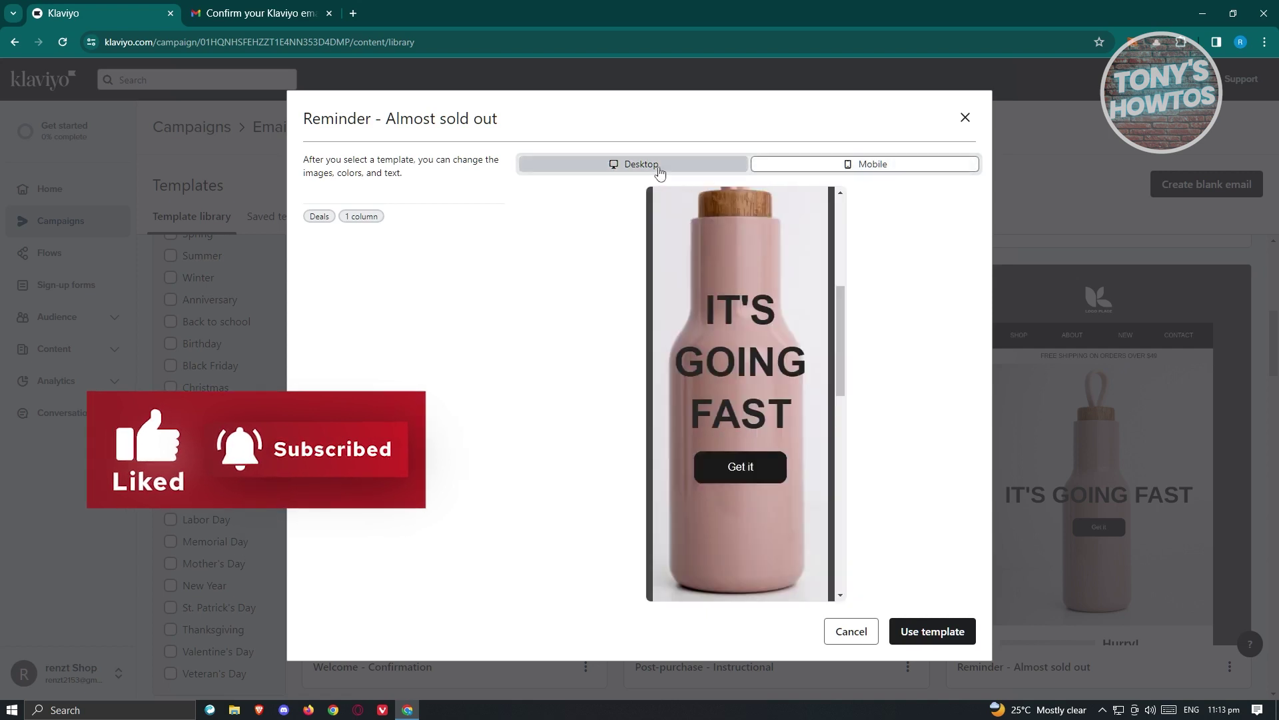
left_click(663, 167)
scroll(740, 393, "down", 2)
left_click(933, 631)
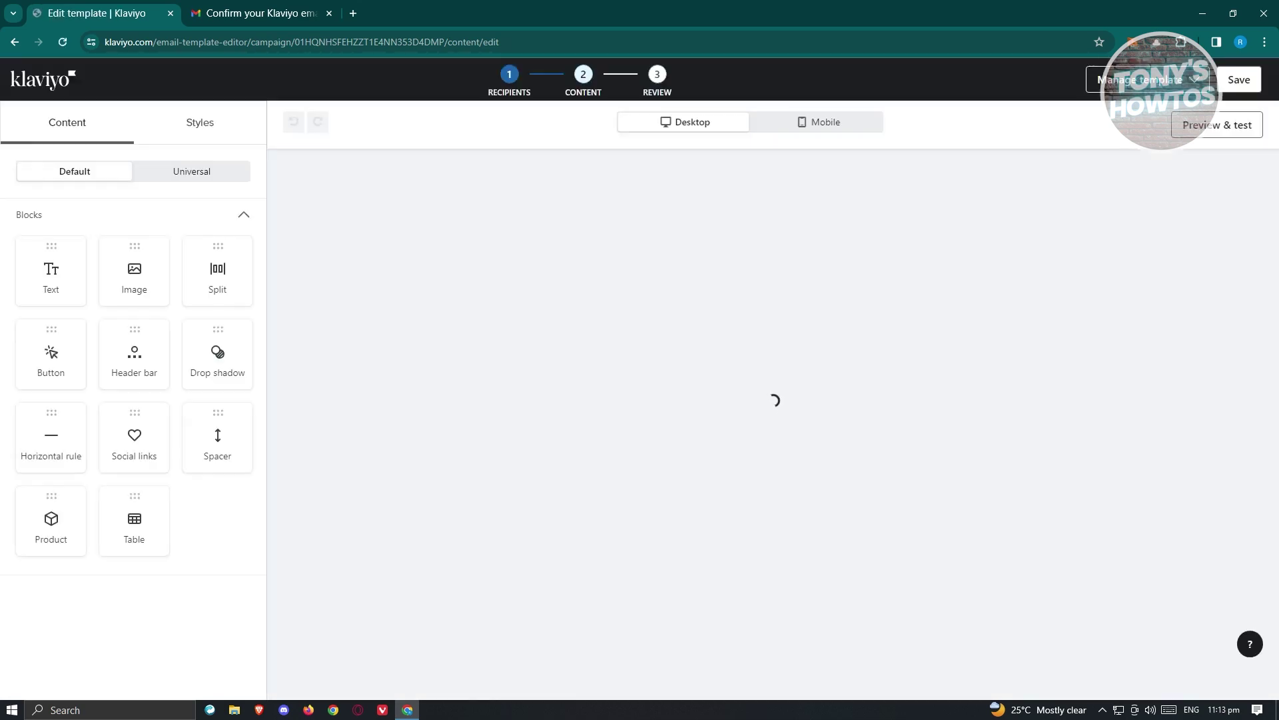
- Review the template down to the footer, then add an Image block above the free-shipping banner
scroll(523, 371, "down", 4)
scroll(523, 373, "down", 5)
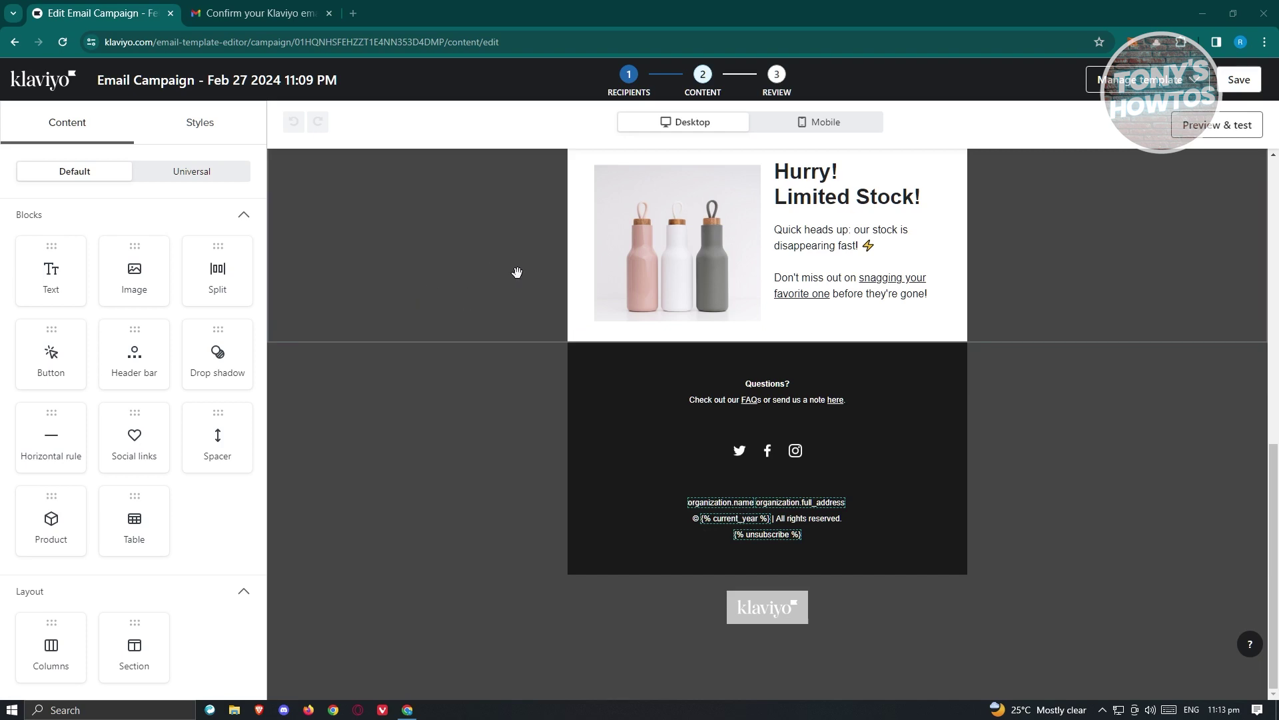
scroll(614, 372, "up", 4)
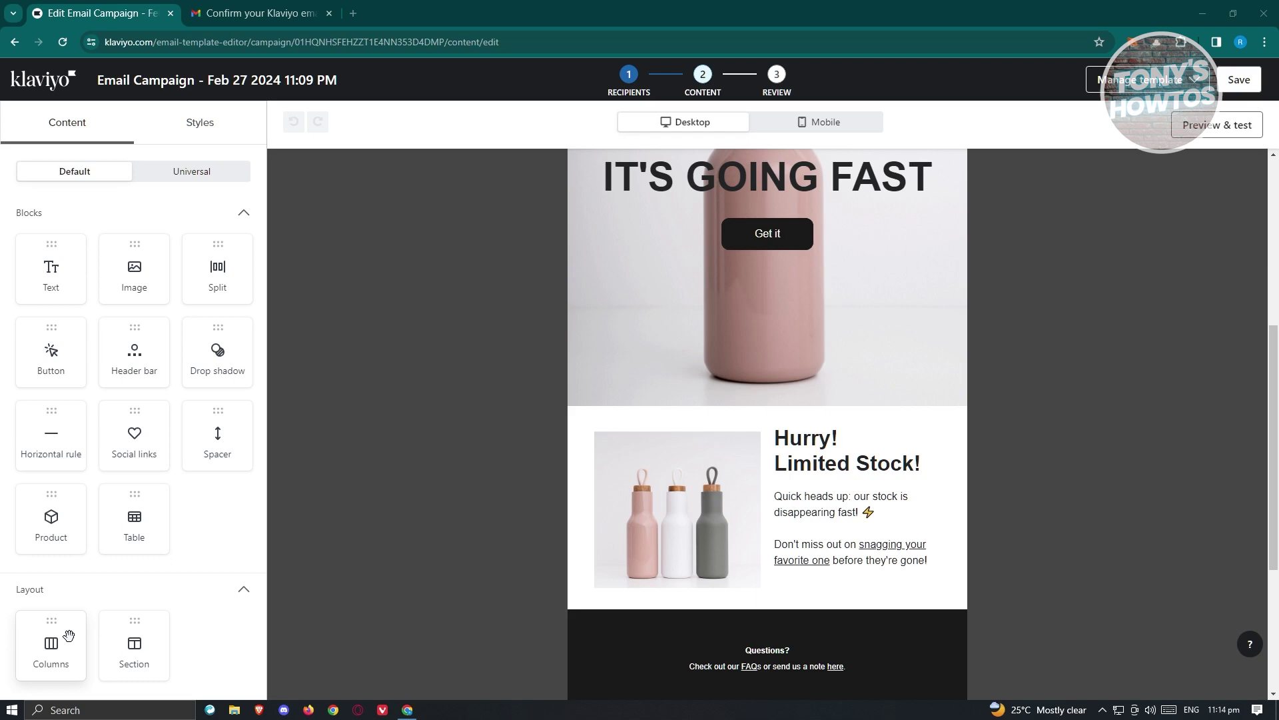
scroll(662, 428, "up", 5)
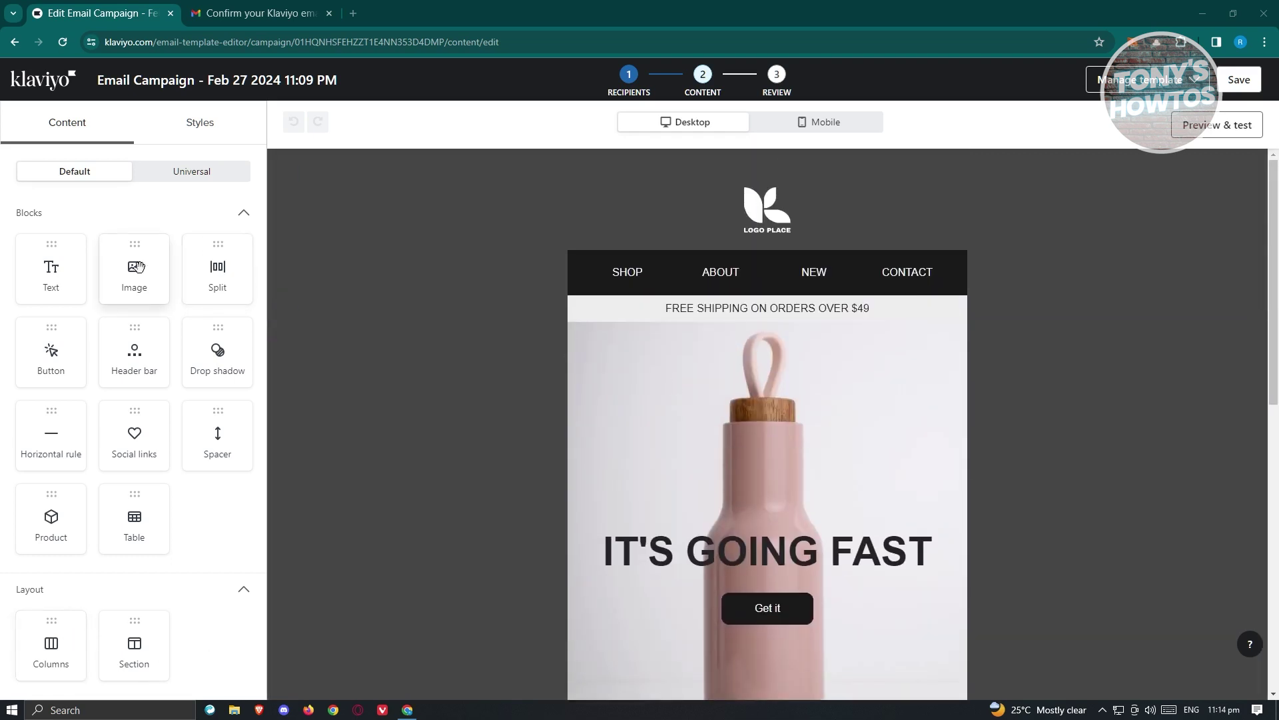
left_click_drag(134, 266, 812, 333)
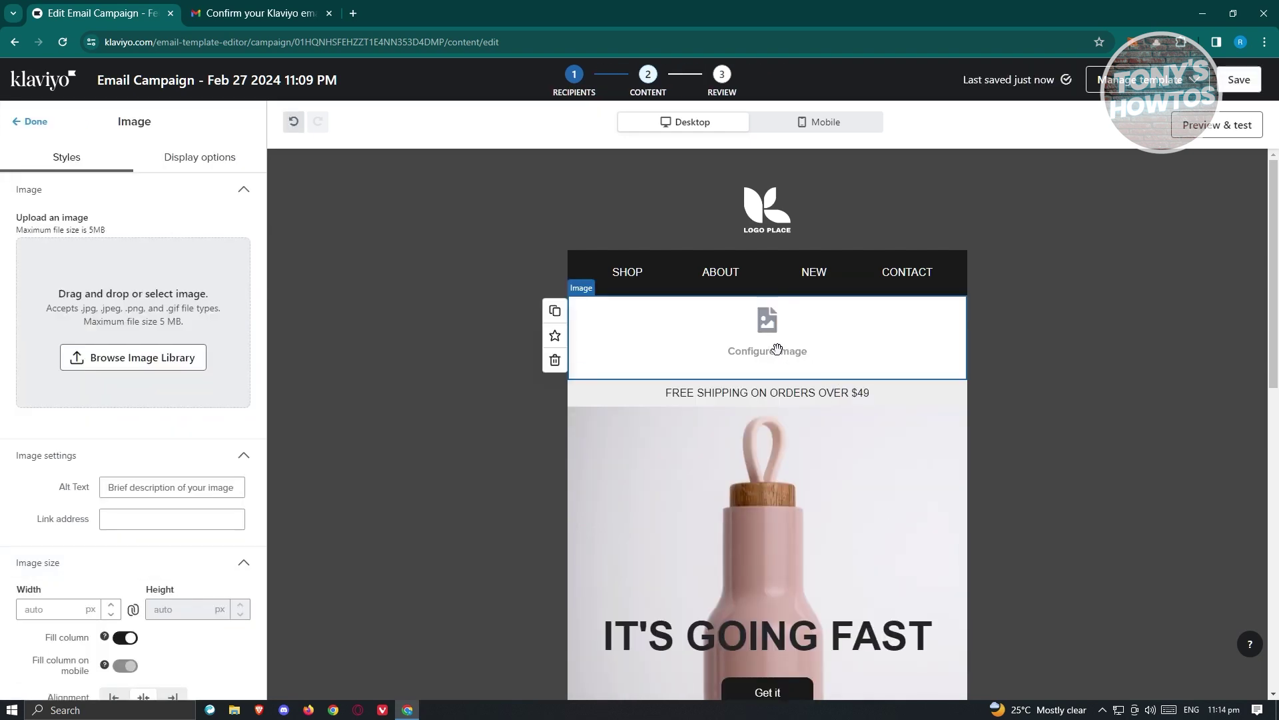
- Fill the Image block with pexels-tranmautritam-245035.jpg dragged from the Downloads folder
left_click(152, 358)
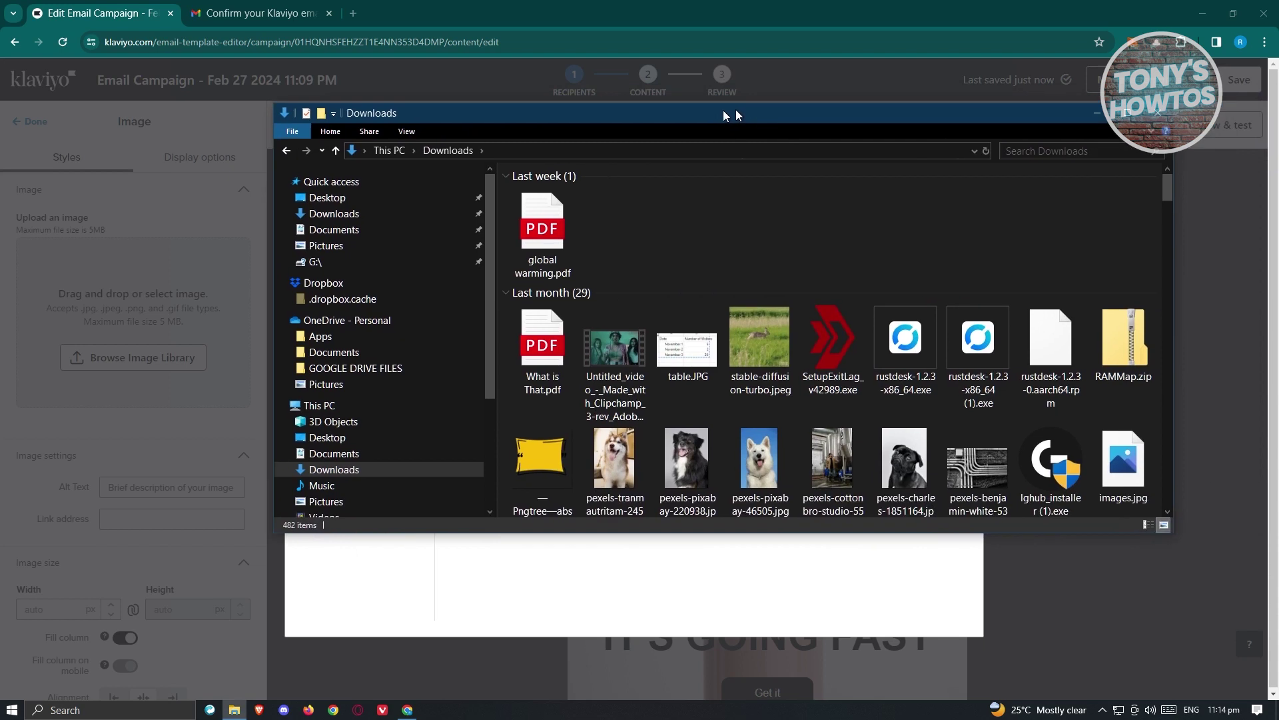
left_click_drag(743, 110, 690, 111)
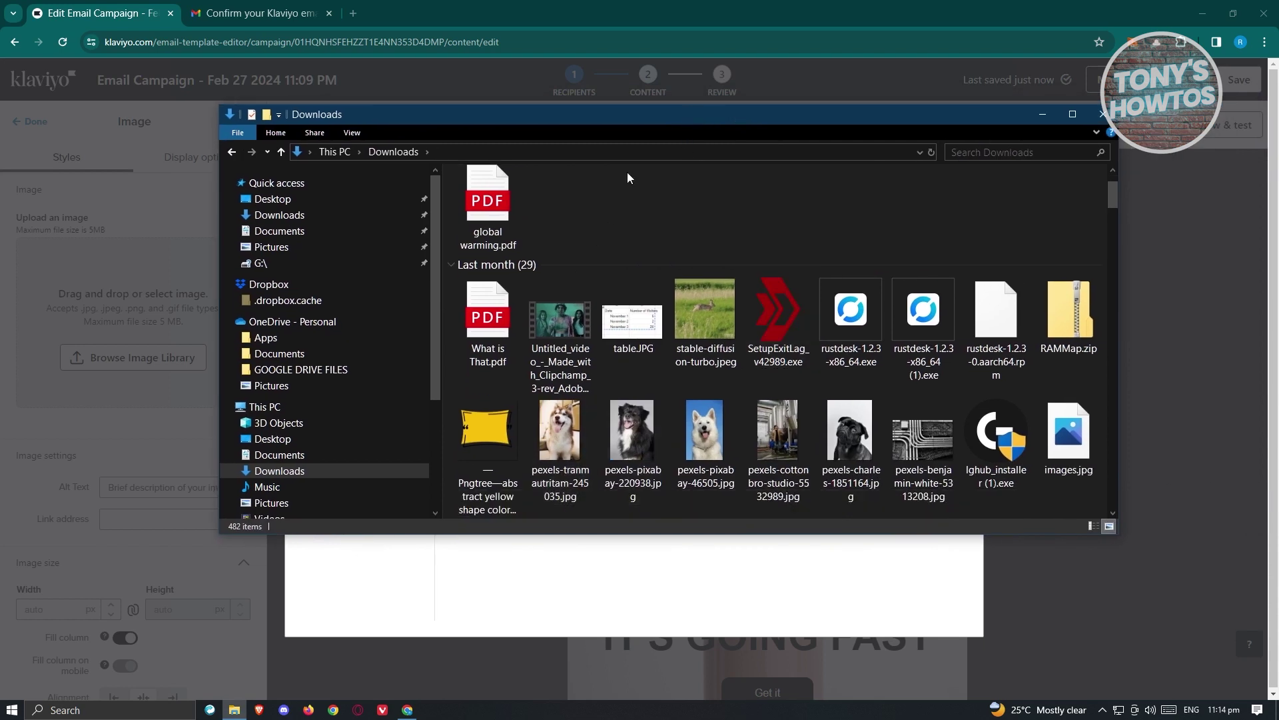
left_click_drag(725, 110, 1155, 61)
left_click_drag(892, 396, 499, 403)
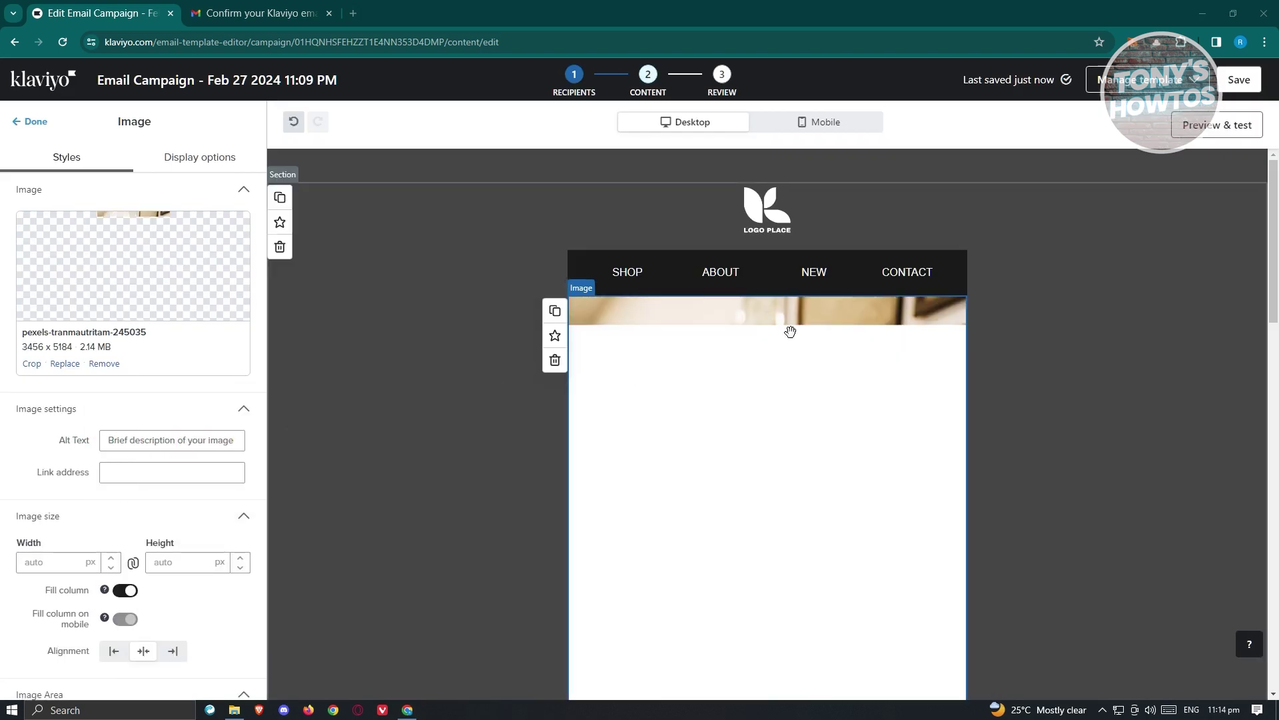
- Check the dog image's alt text and link fields, leaving the link address empty
scroll(608, 400, "down", 5)
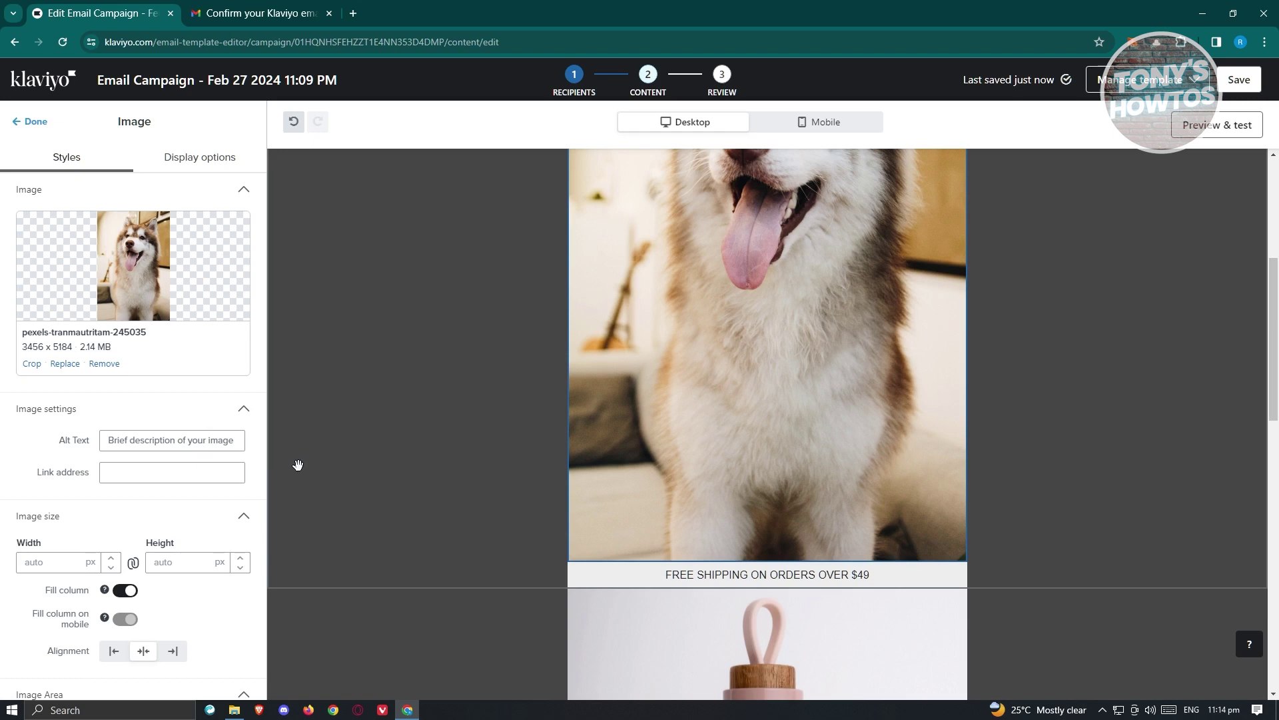
scroll(41, 462, "down", 3)
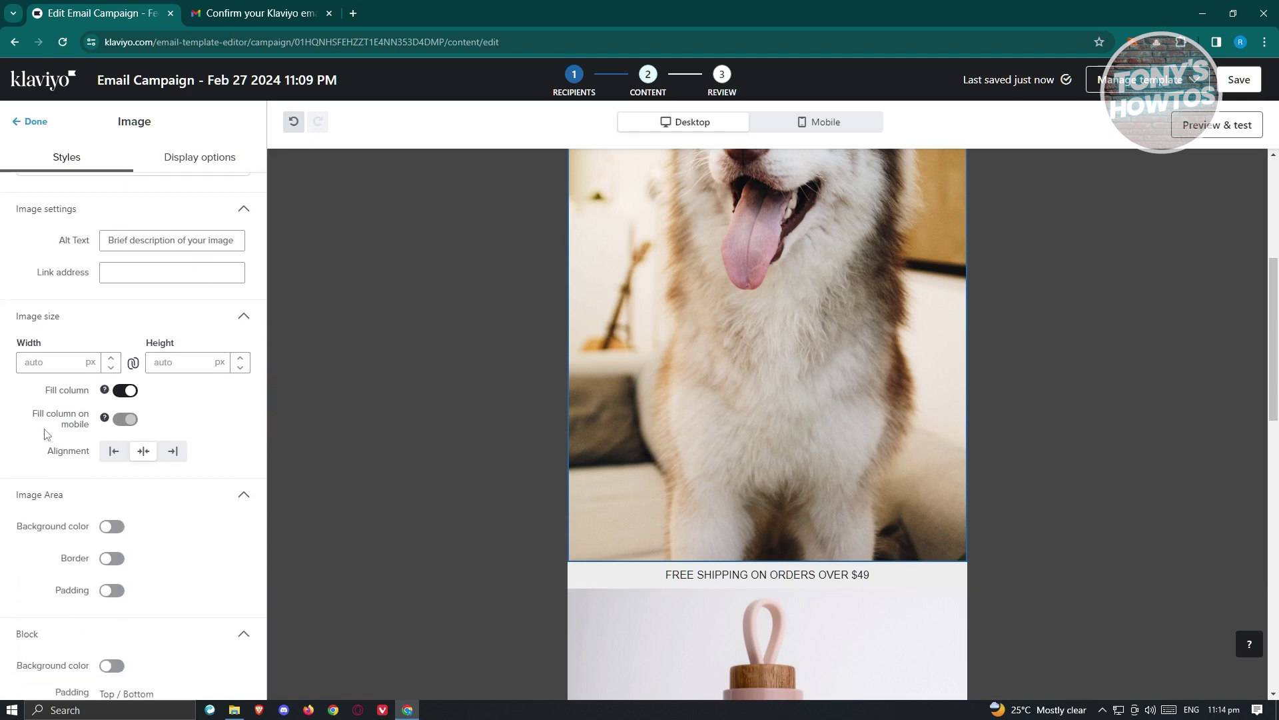
left_click(188, 245)
left_click(189, 267)
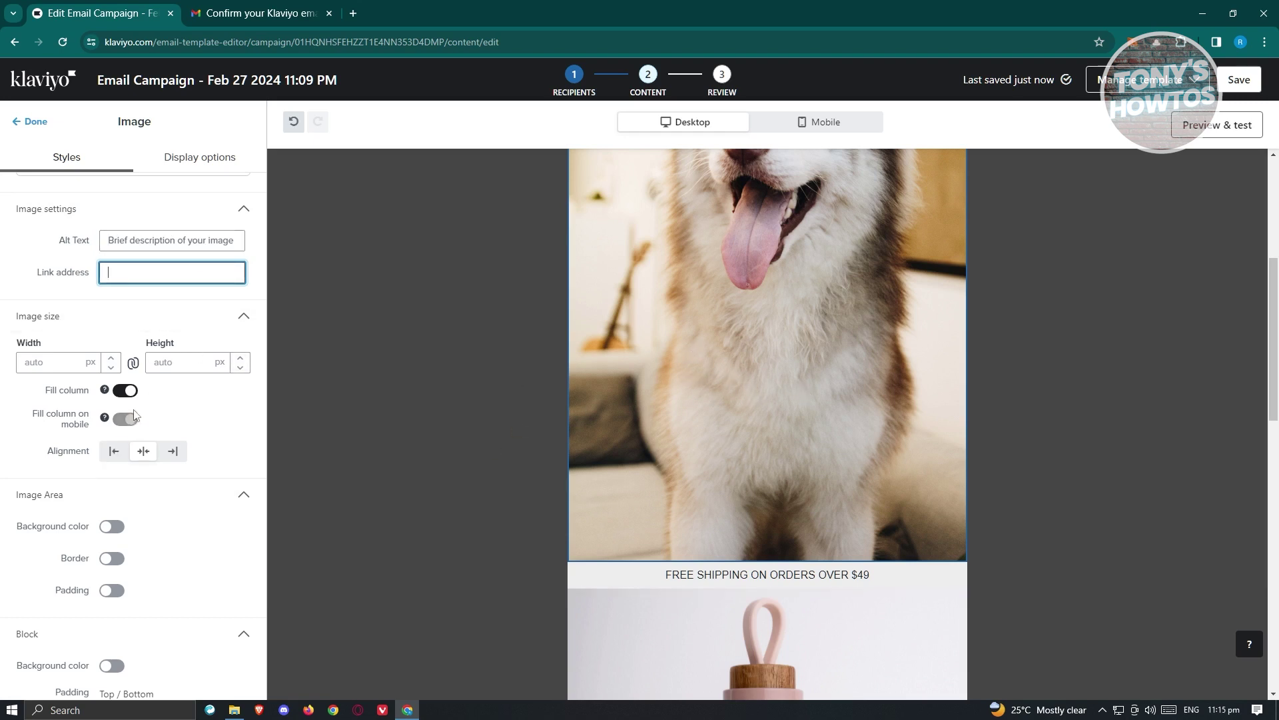
left_click(135, 365)
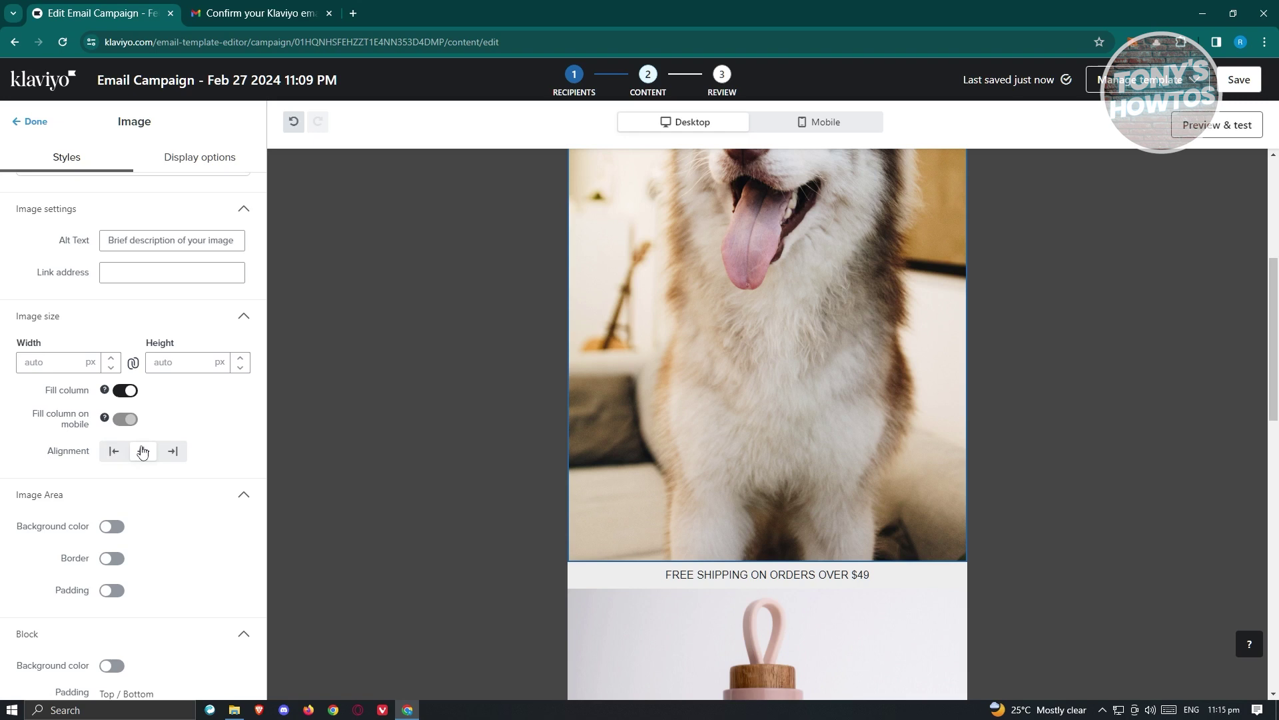
- Set the image height to 100 px with locked aspect ratio, giving width 67
scroll(206, 413, "down", 2)
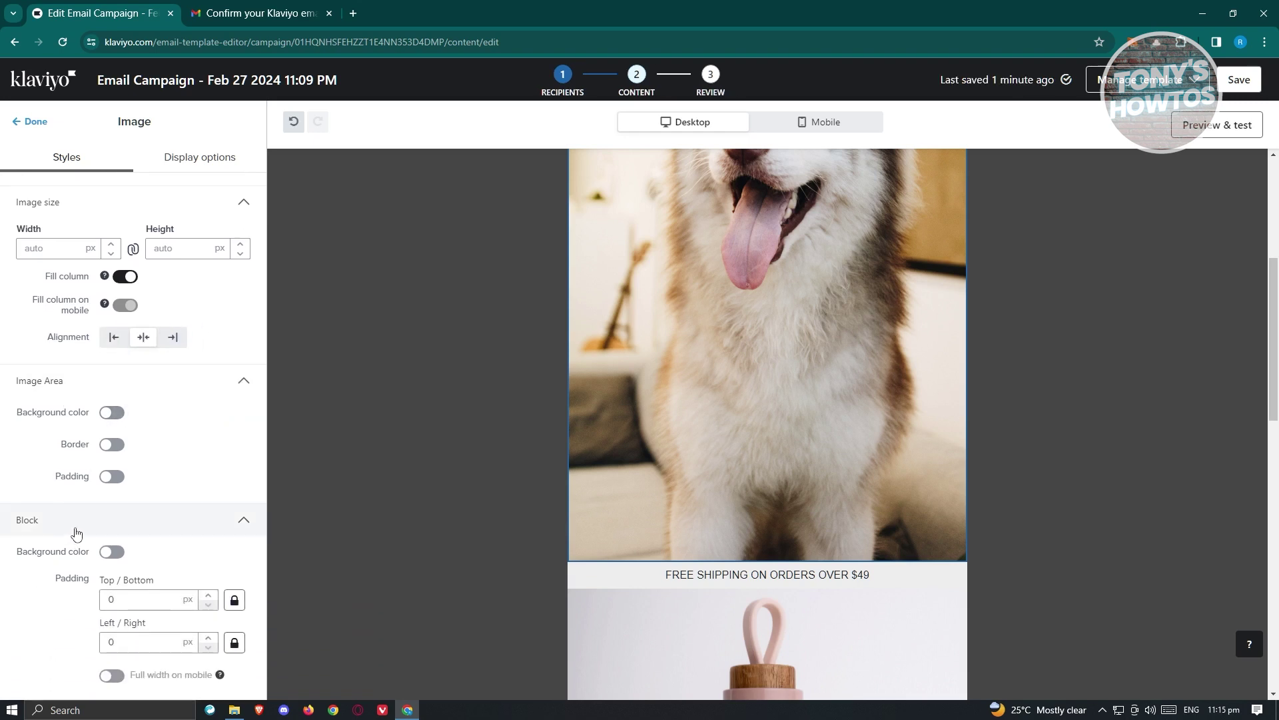
scroll(63, 413, "up", 1)
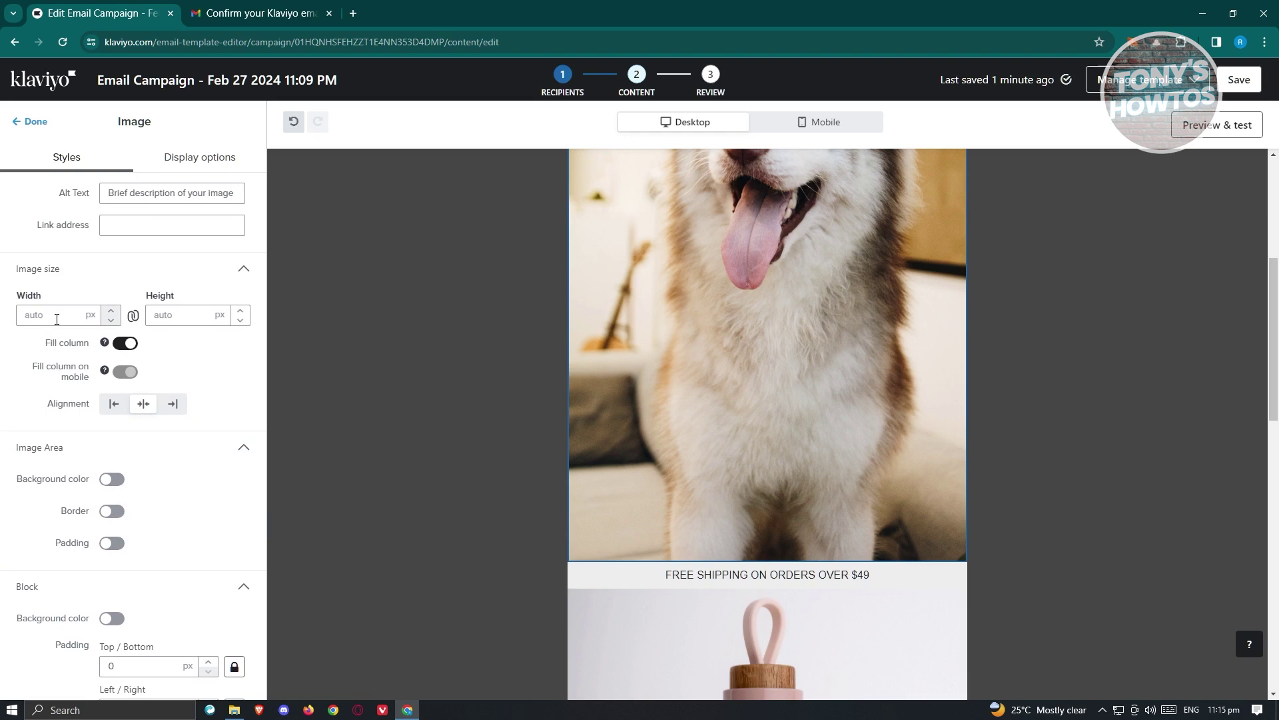
left_click(109, 320)
left_click(73, 318)
left_click(185, 315)
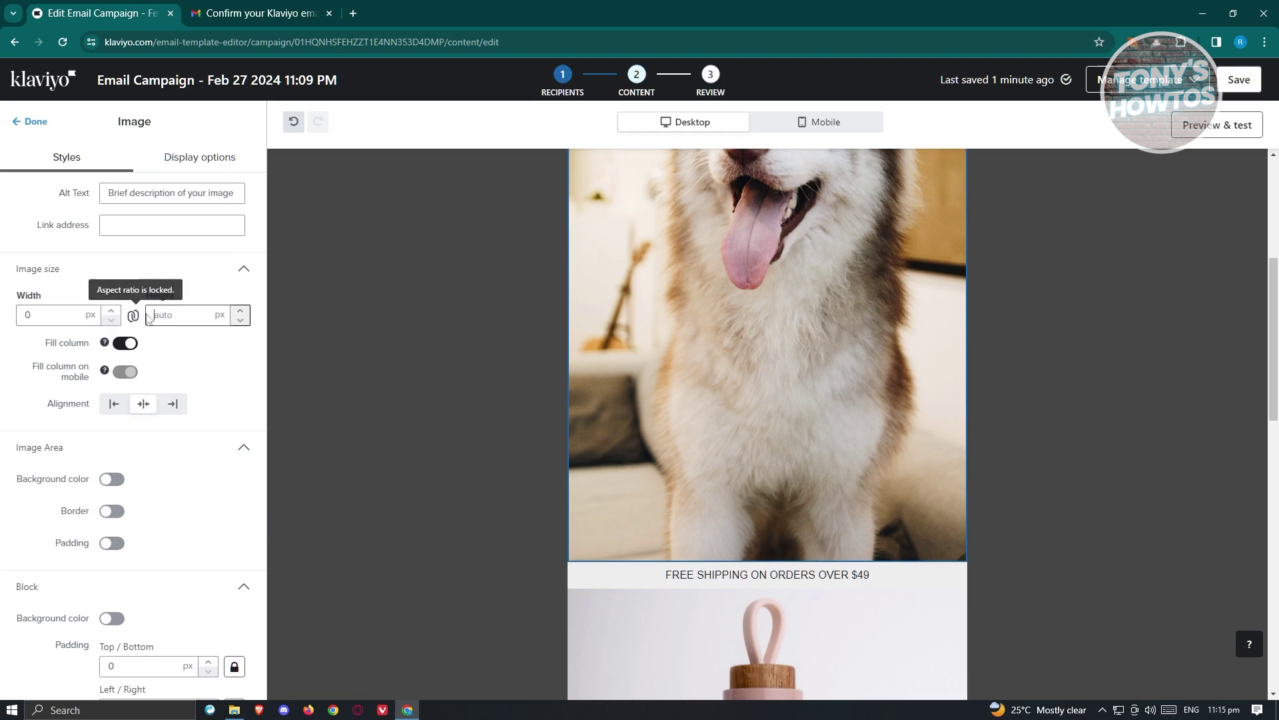
type("100")
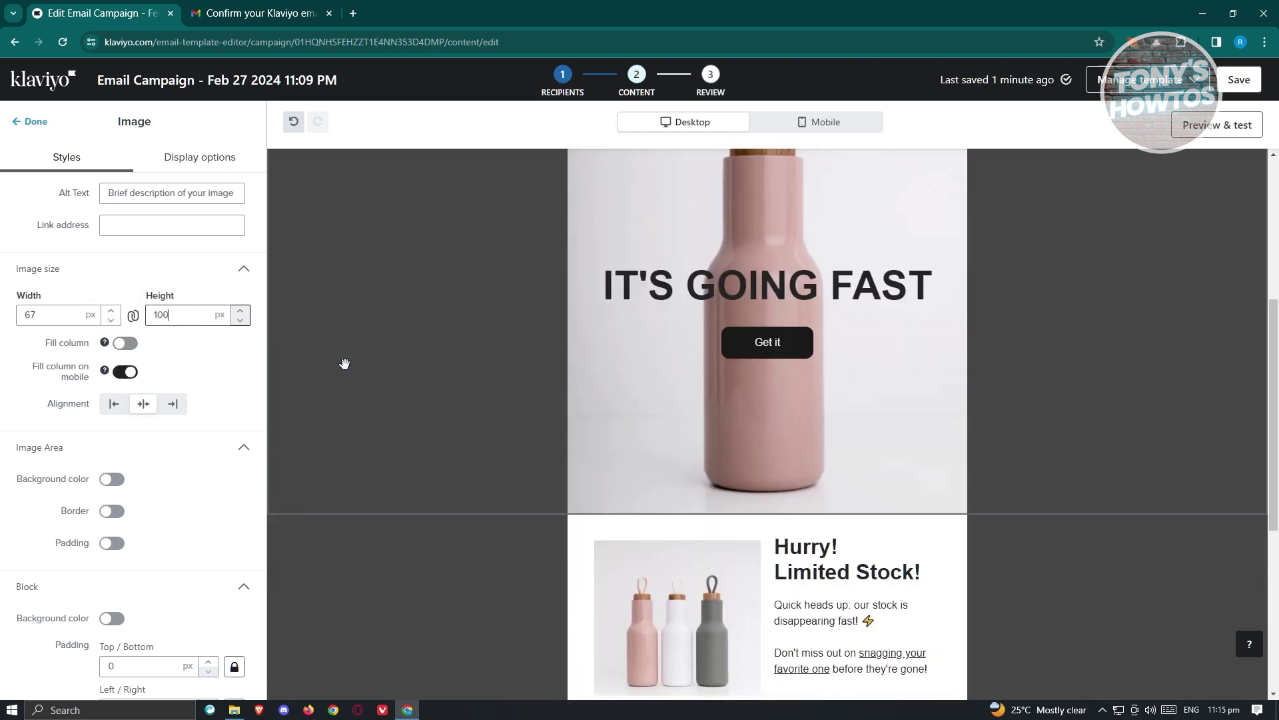
scroll(345, 363, "up", 5)
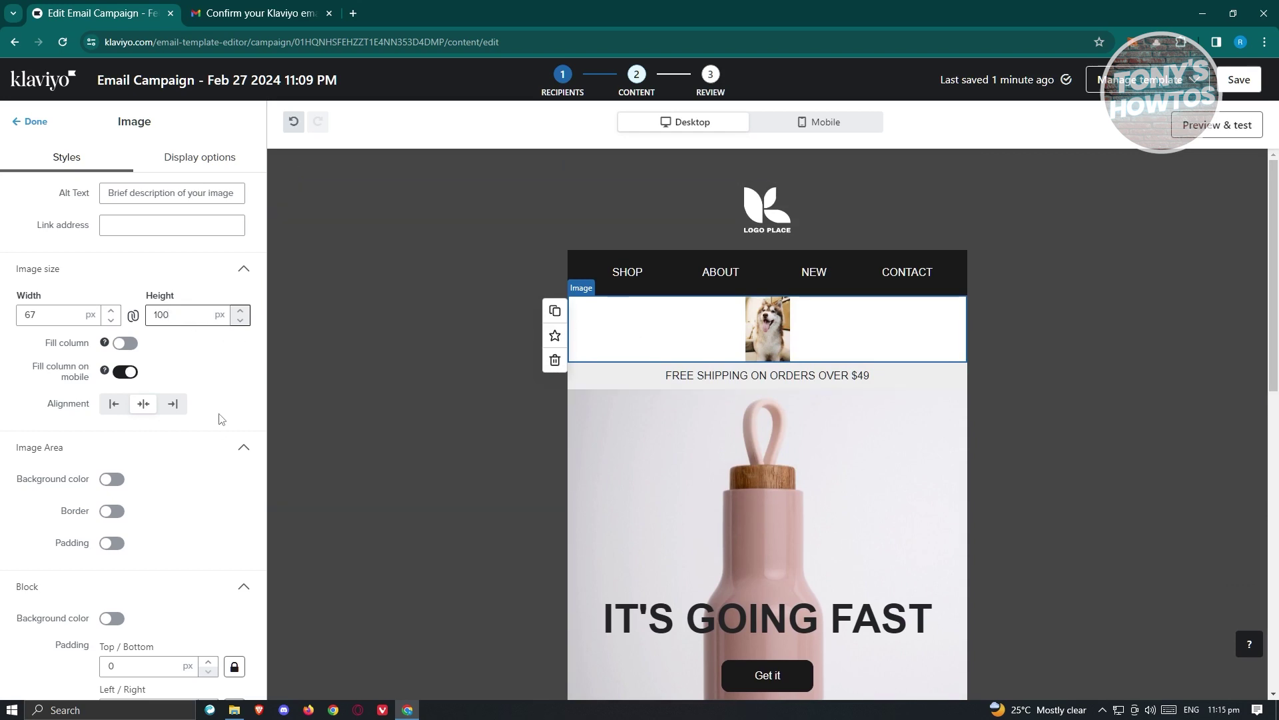
scroll(224, 421, "down", 1)
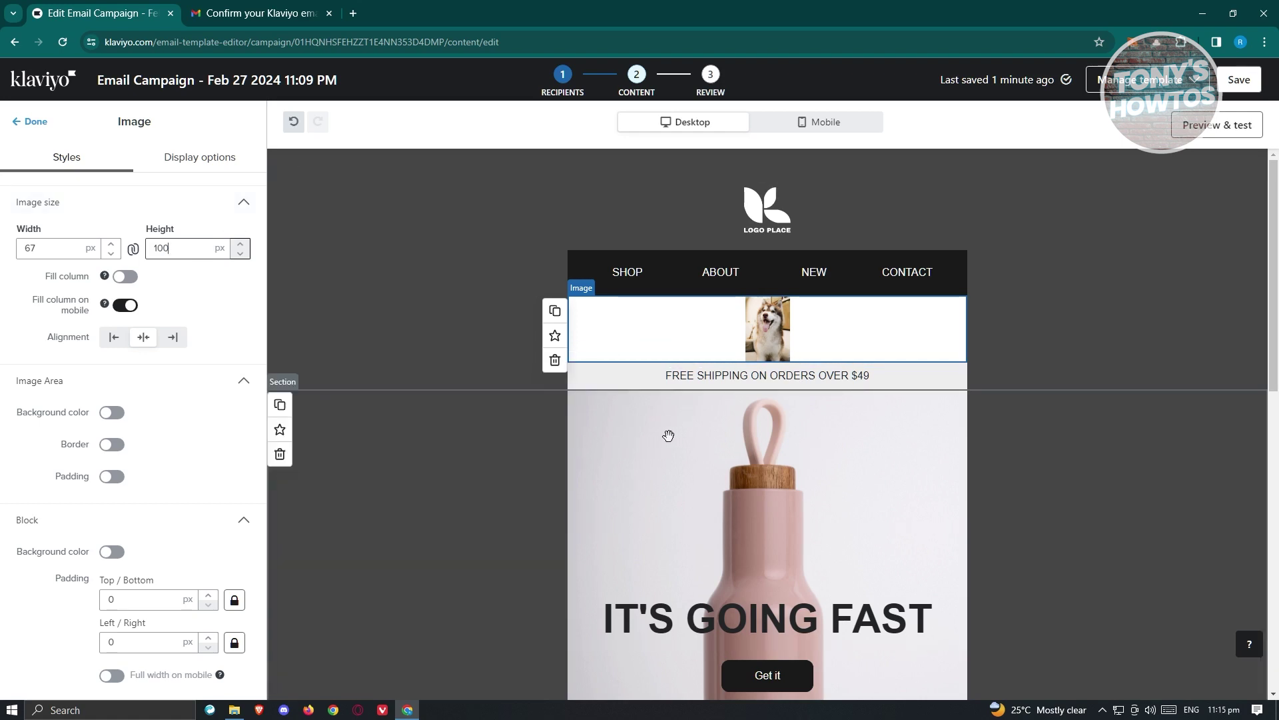
- Finish the dog image block, review the Get it button's styles, then open the desktop preview
left_click(36, 122)
scroll(809, 459, "down", 4)
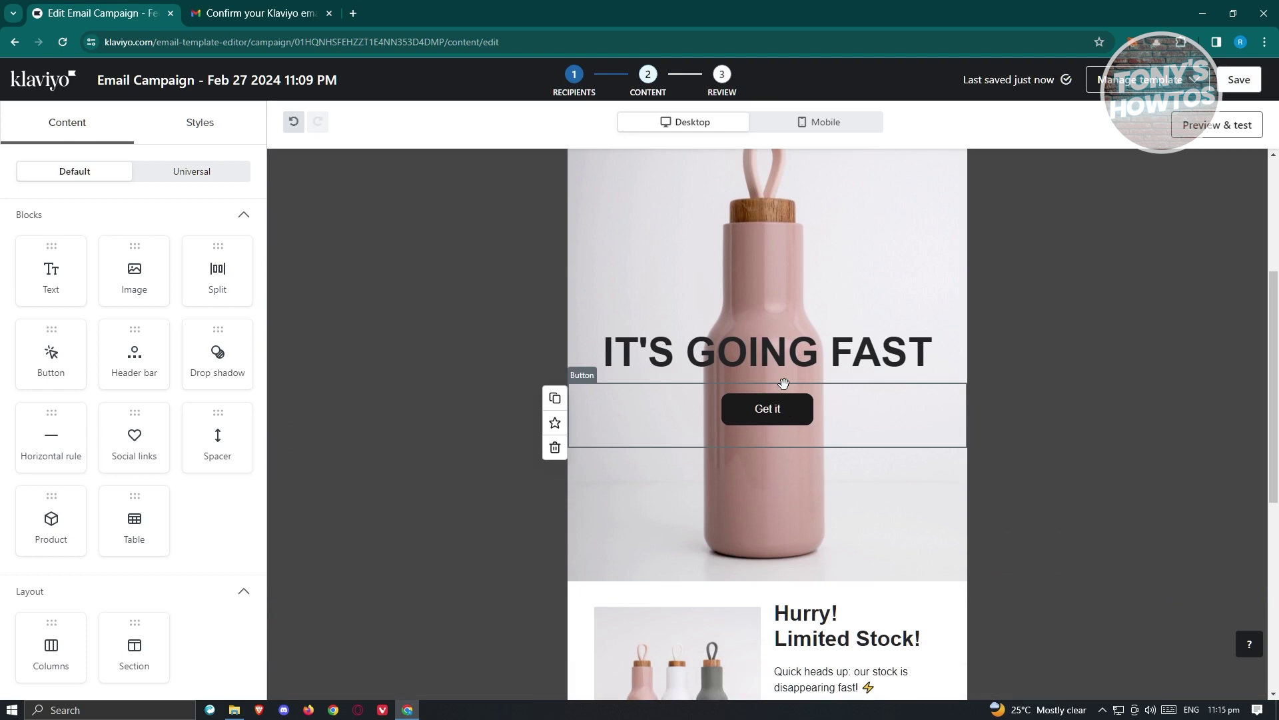
left_click(792, 419)
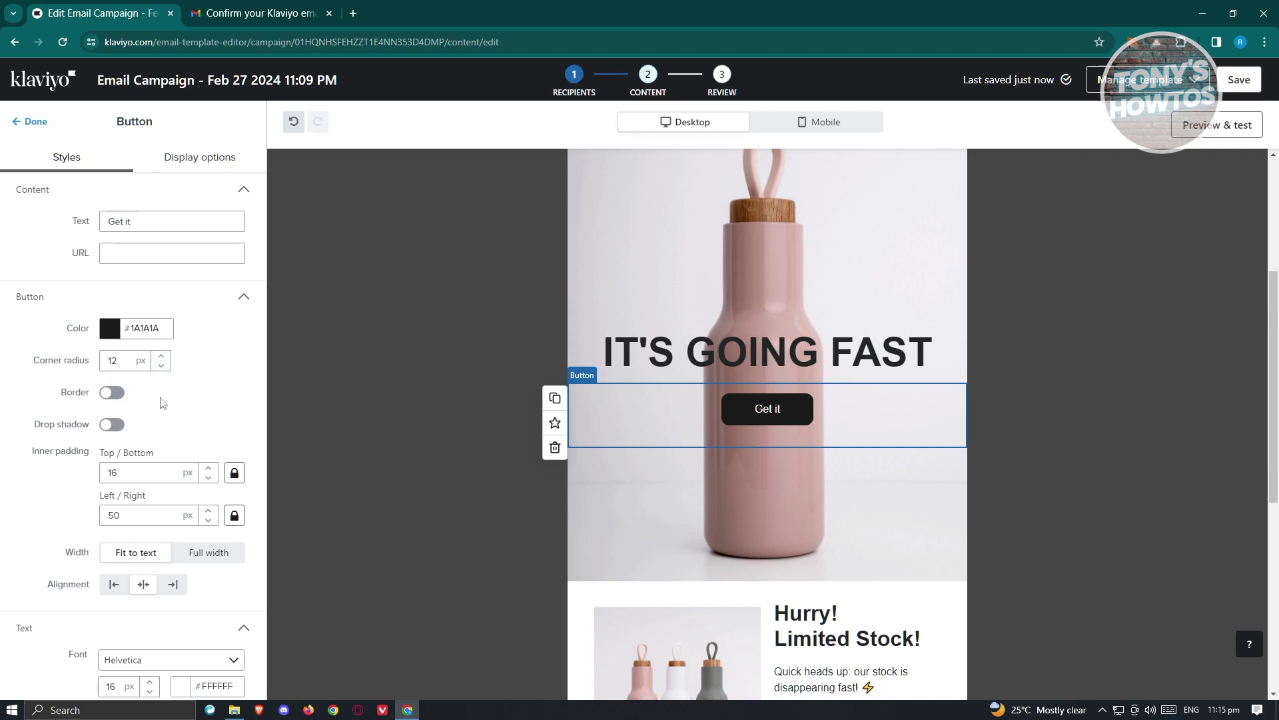
scroll(211, 435, "down", 1)
scroll(289, 416, "down", 1)
scroll(166, 479, "down", 3)
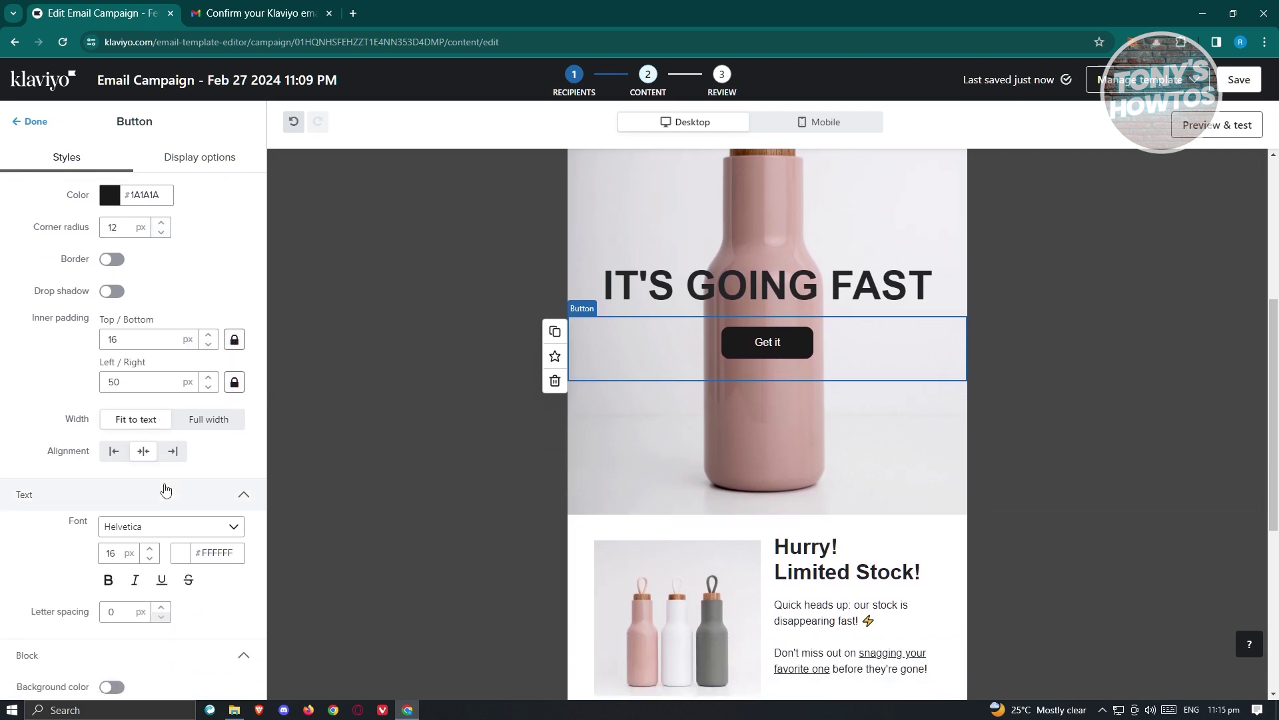
scroll(76, 482, "down", 1)
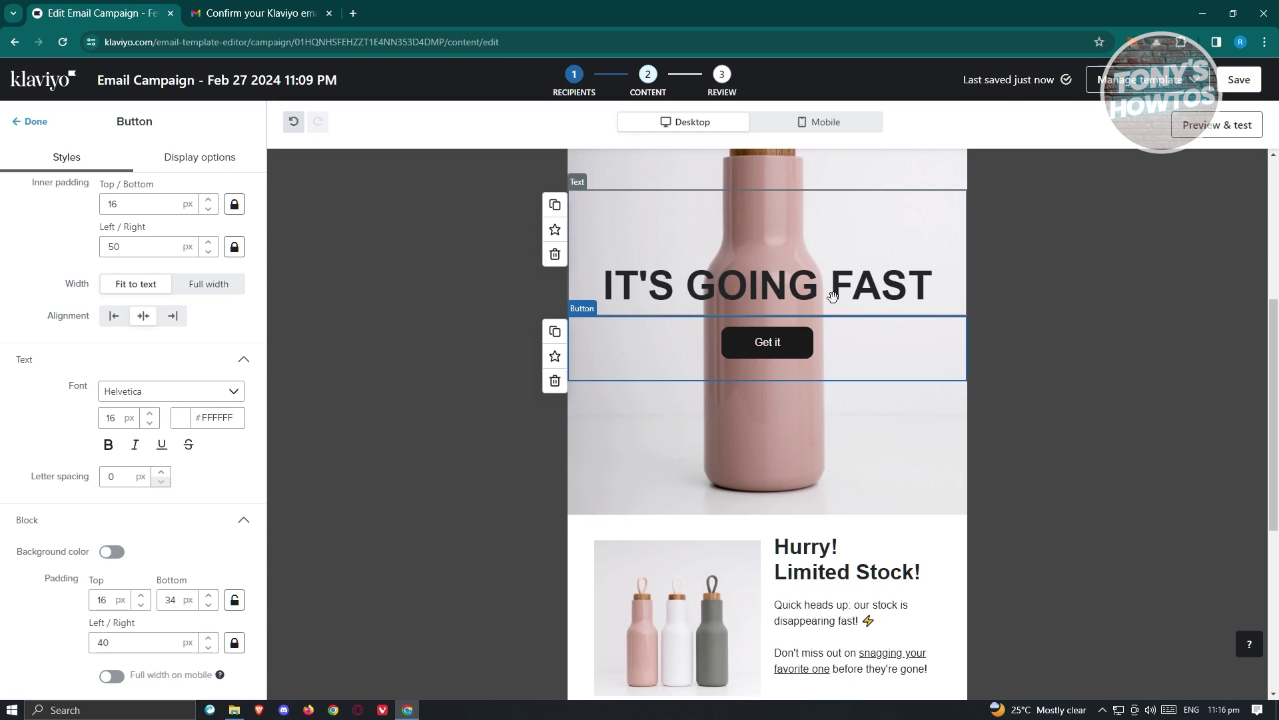
left_click(1216, 132)
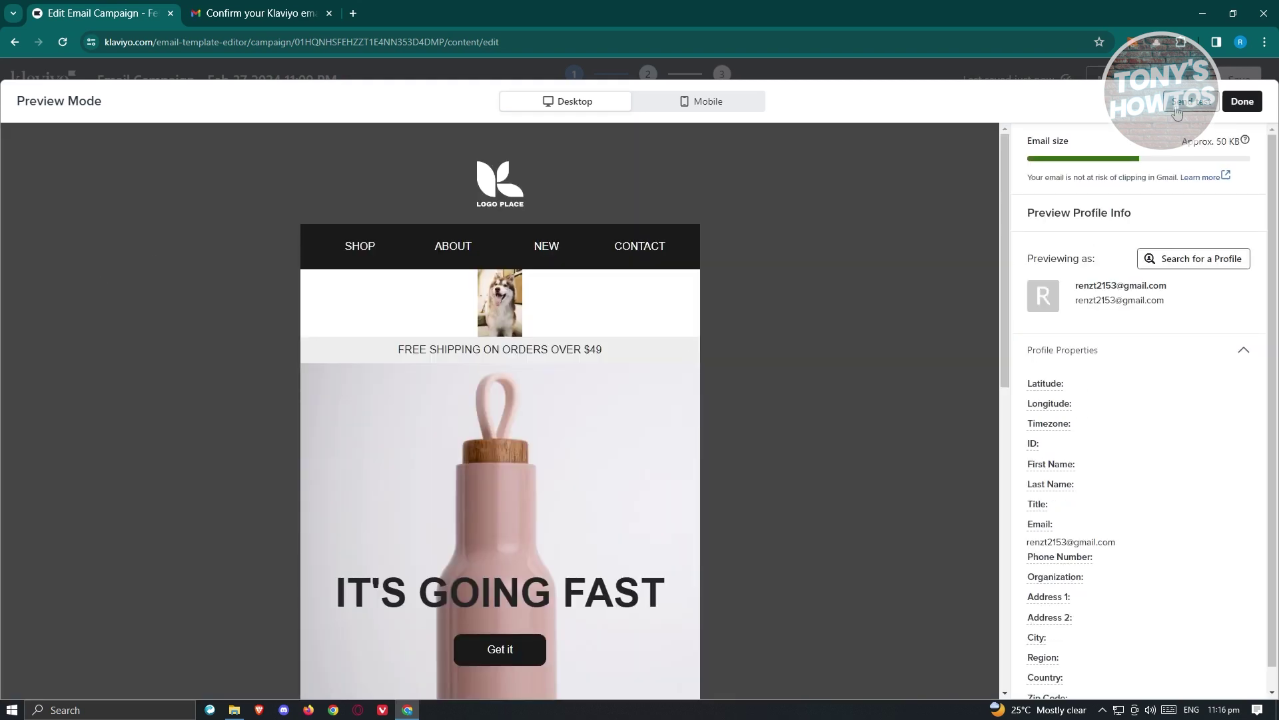
- Open the Send test form, cancel without sending, and exit Preview Mode
left_click(1191, 101)
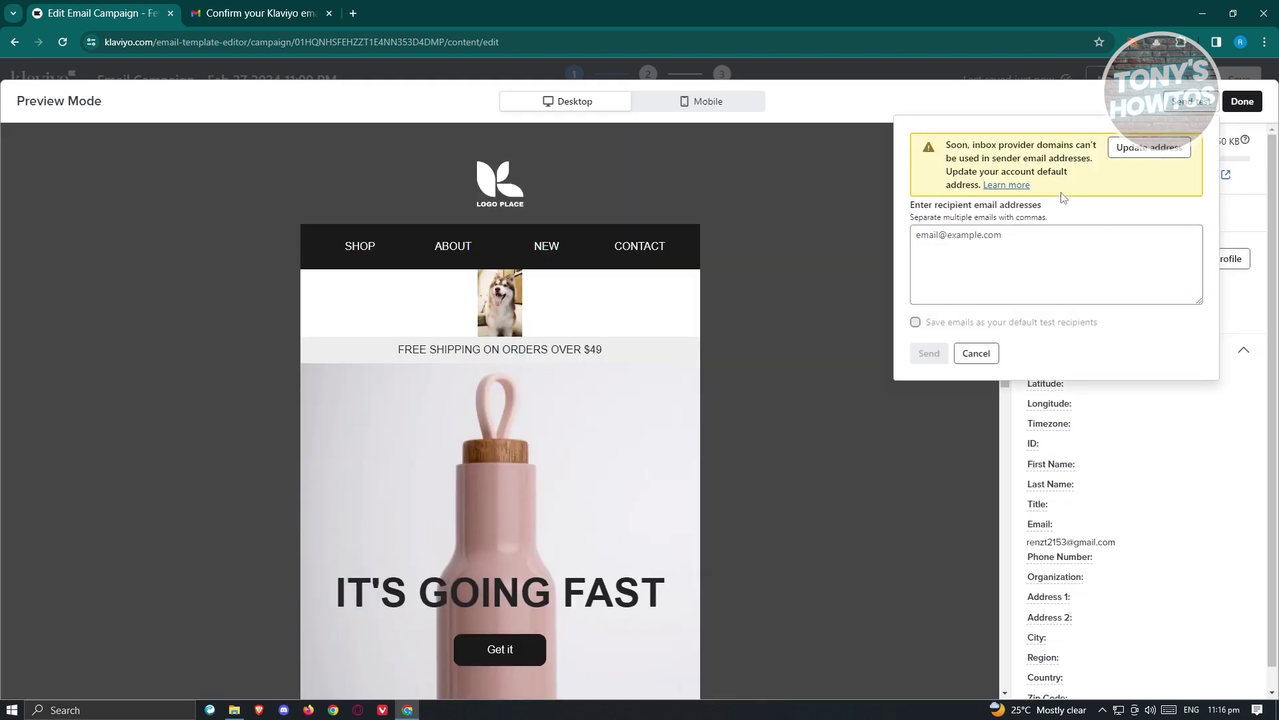
left_click(1046, 289)
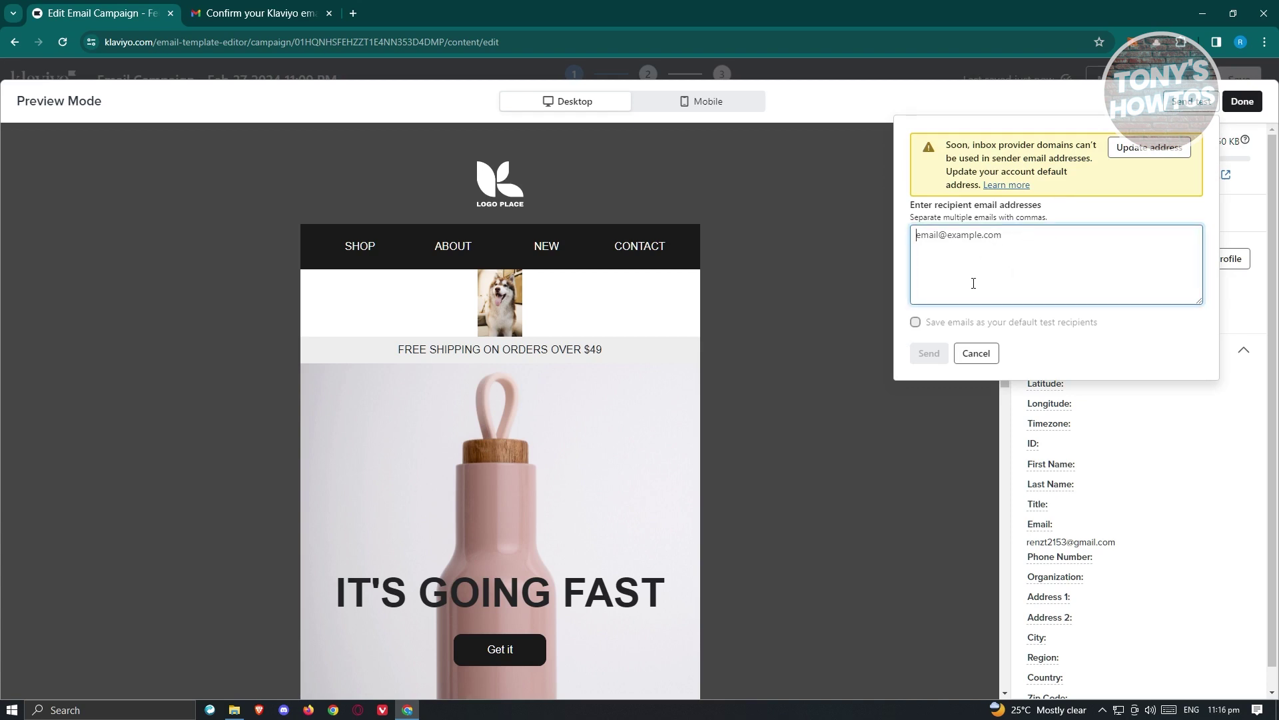
left_click(977, 353)
left_click(1240, 102)
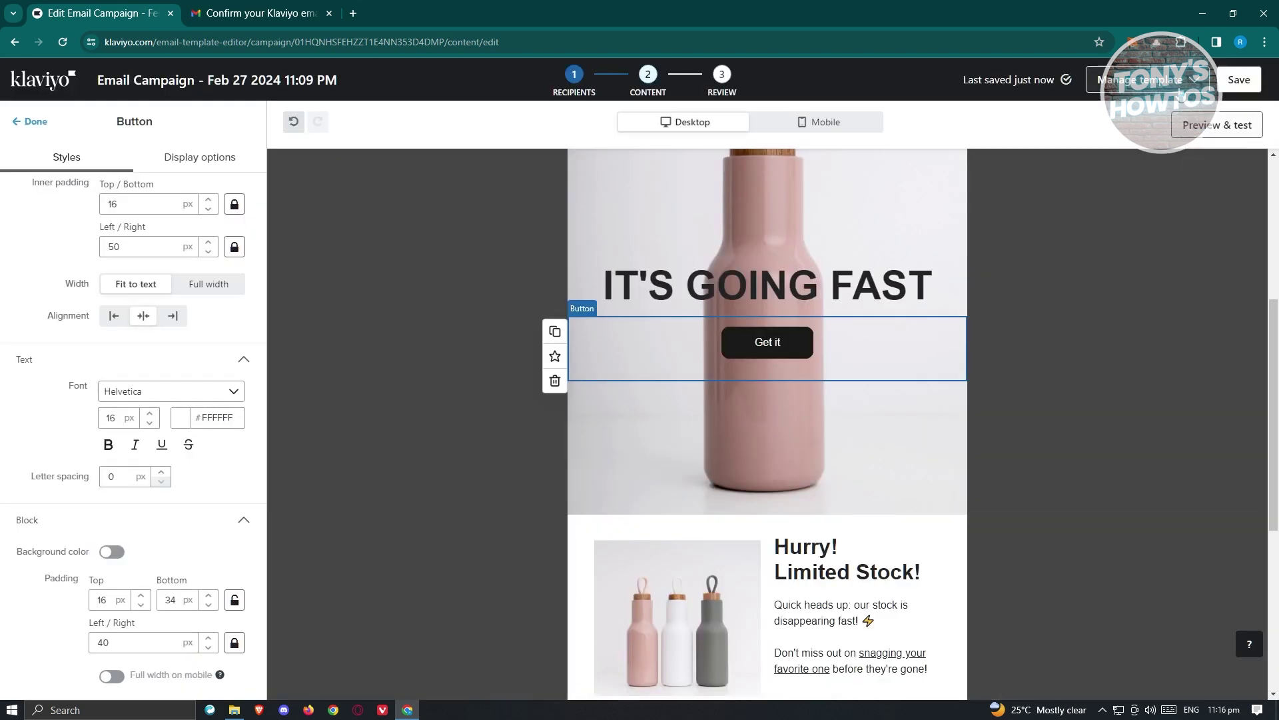
- Save the email and continue to the Review and send page for the Newsletter campaign
left_click(1239, 79)
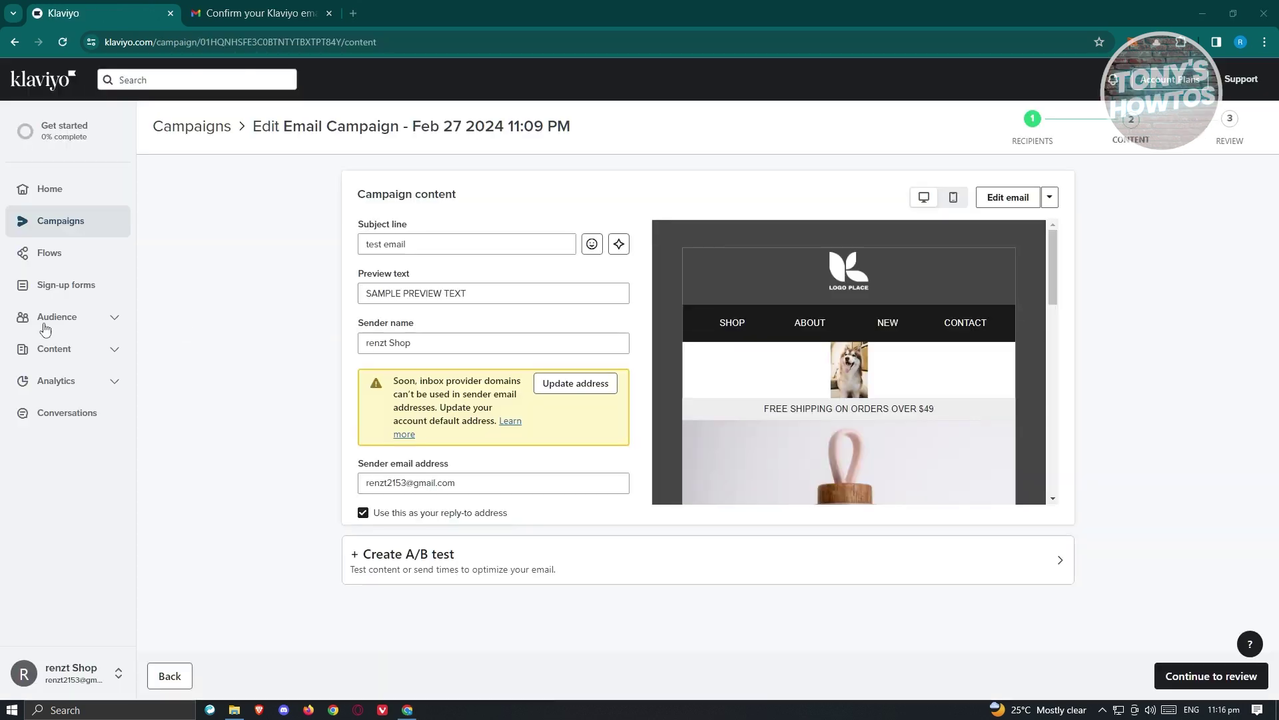
left_click(1179, 678)
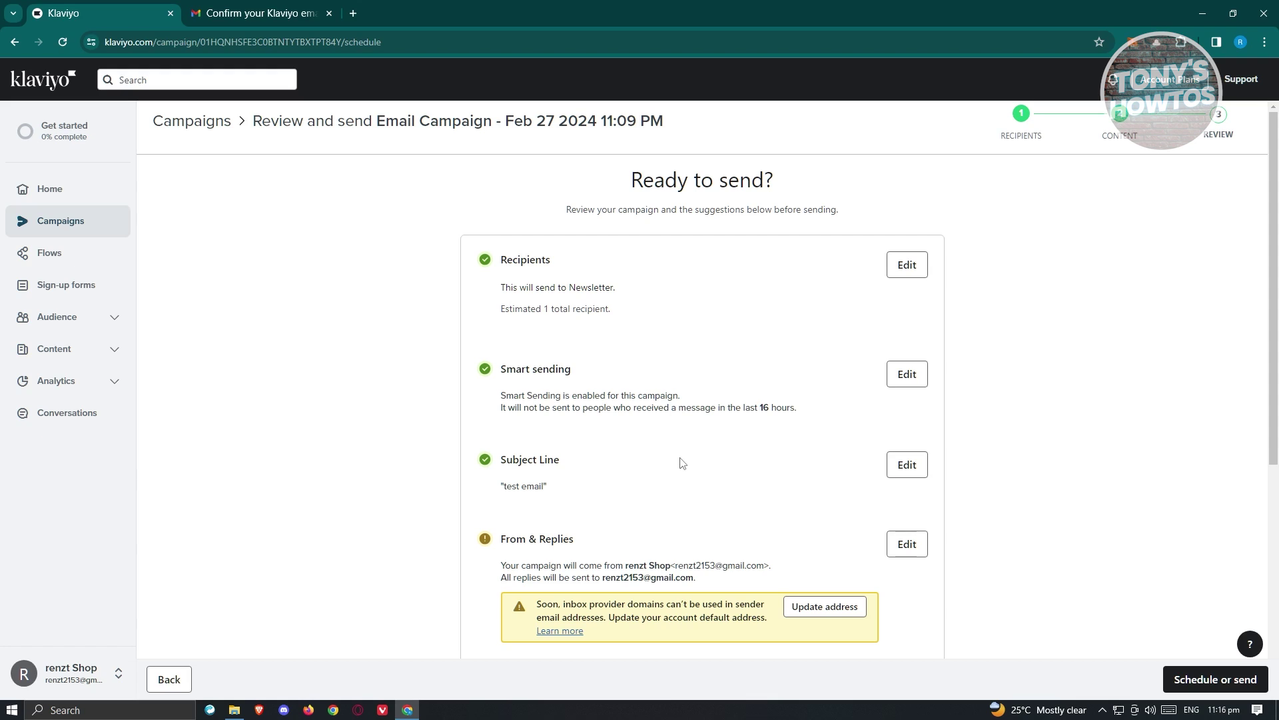
- Scroll through the Review and send summary and open the Schedule or send dialog
scroll(682, 462, "down", 6)
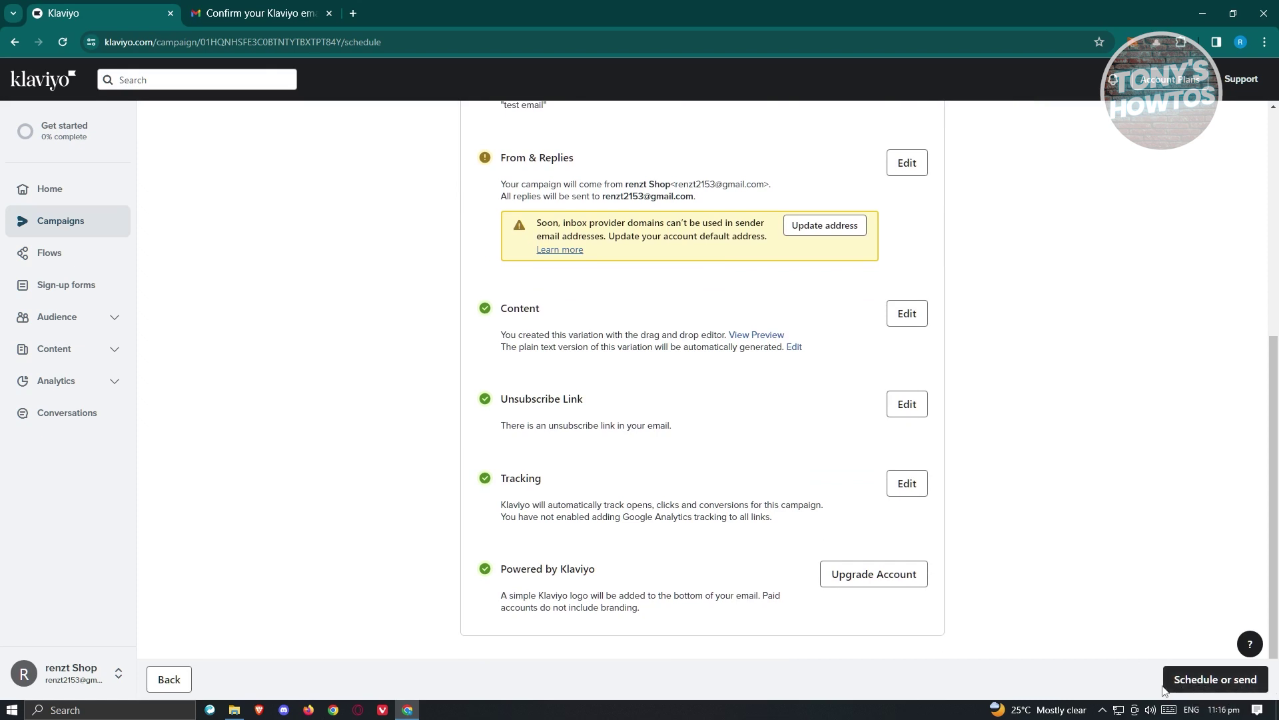
left_click(1199, 683)
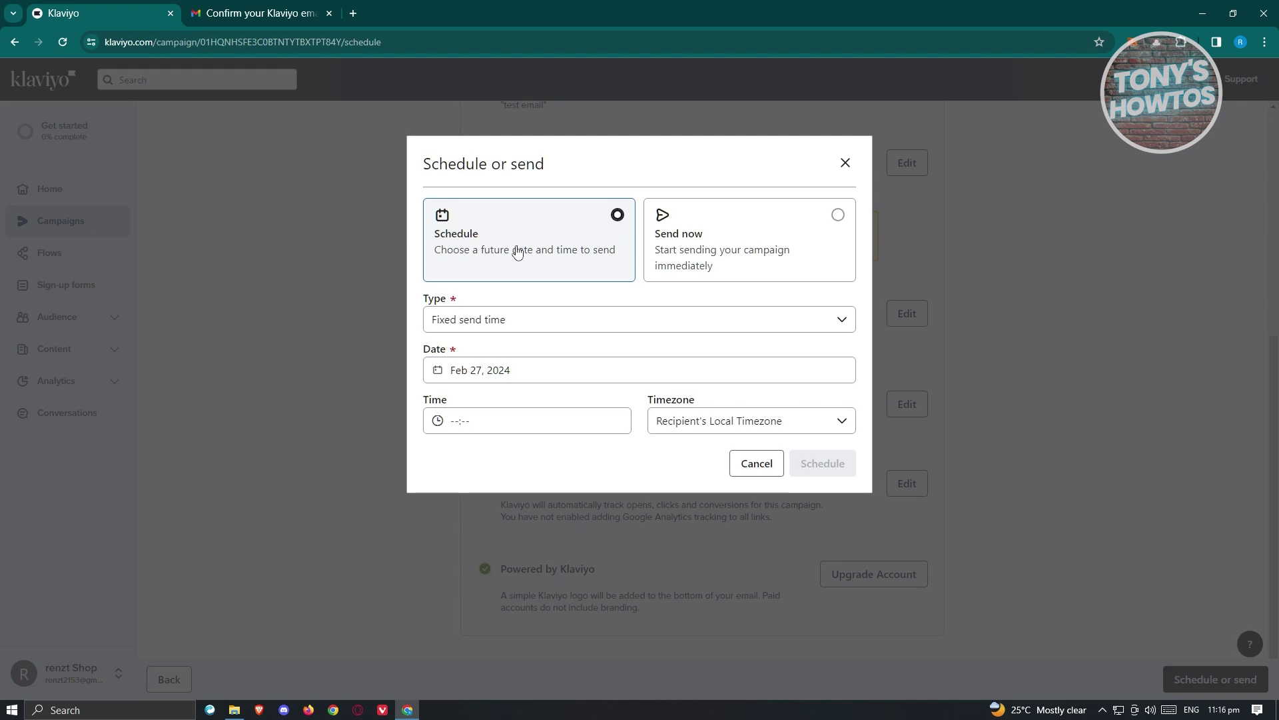
- Switch the campaign from a fixed send time on Feb 27, 2024 to Send now
left_click(528, 323)
left_click(528, 323)
left_click(503, 380)
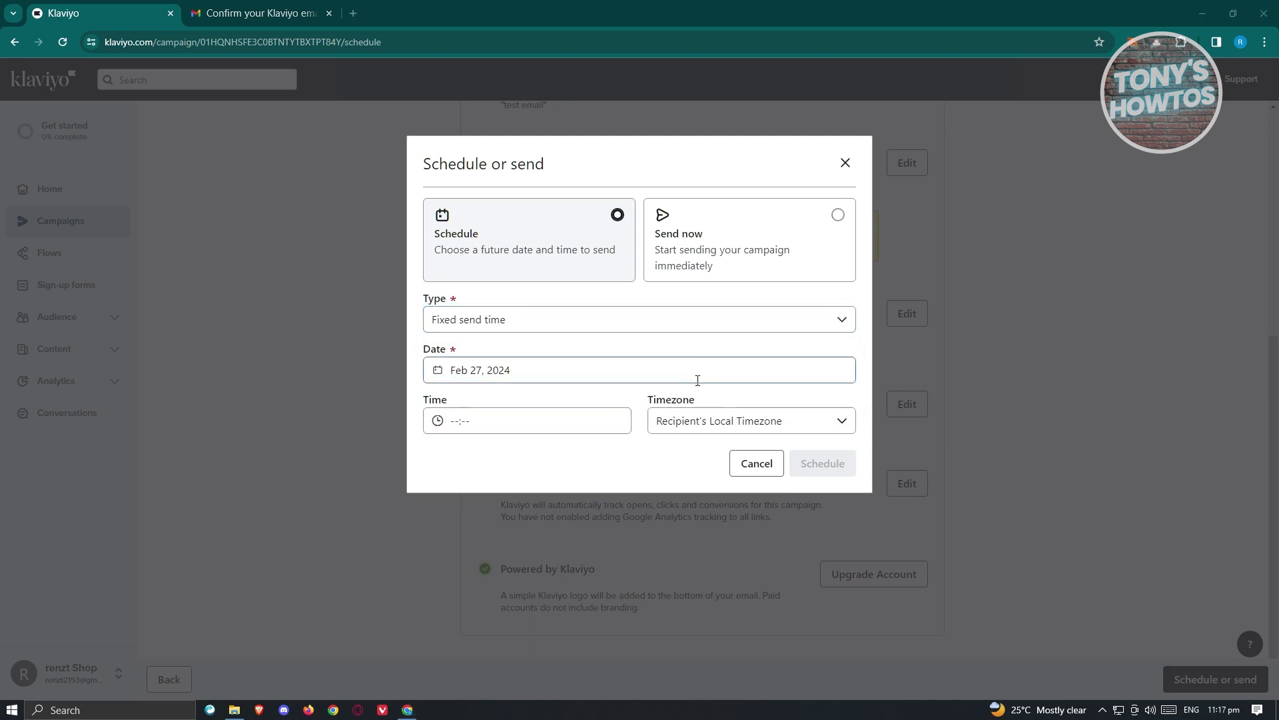
left_click(840, 248)
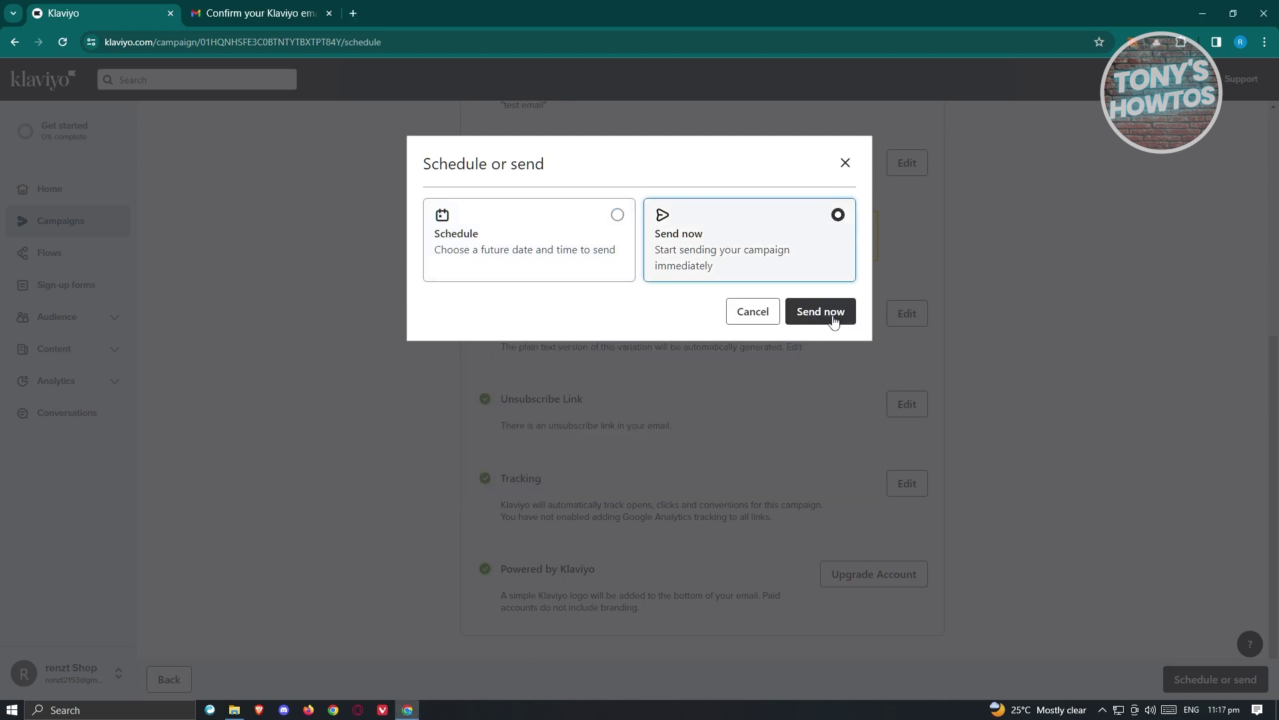